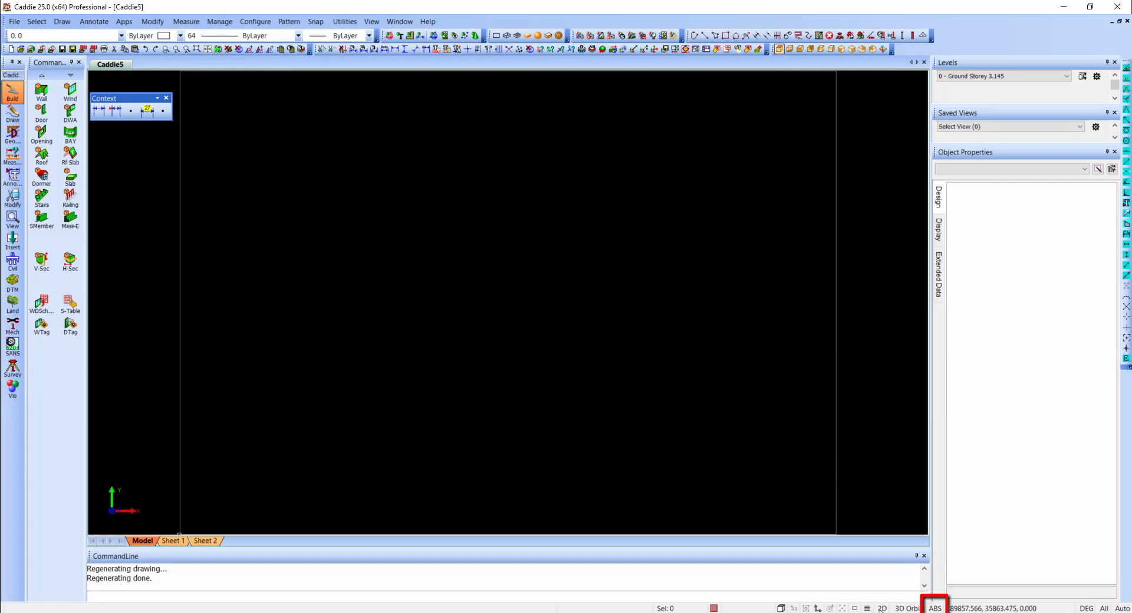
Switch the coordinate display to relative and save the drawing as a Caddie template file named My Template Rev0.
{"action": "left_click", "coordinate": [939, 610]}
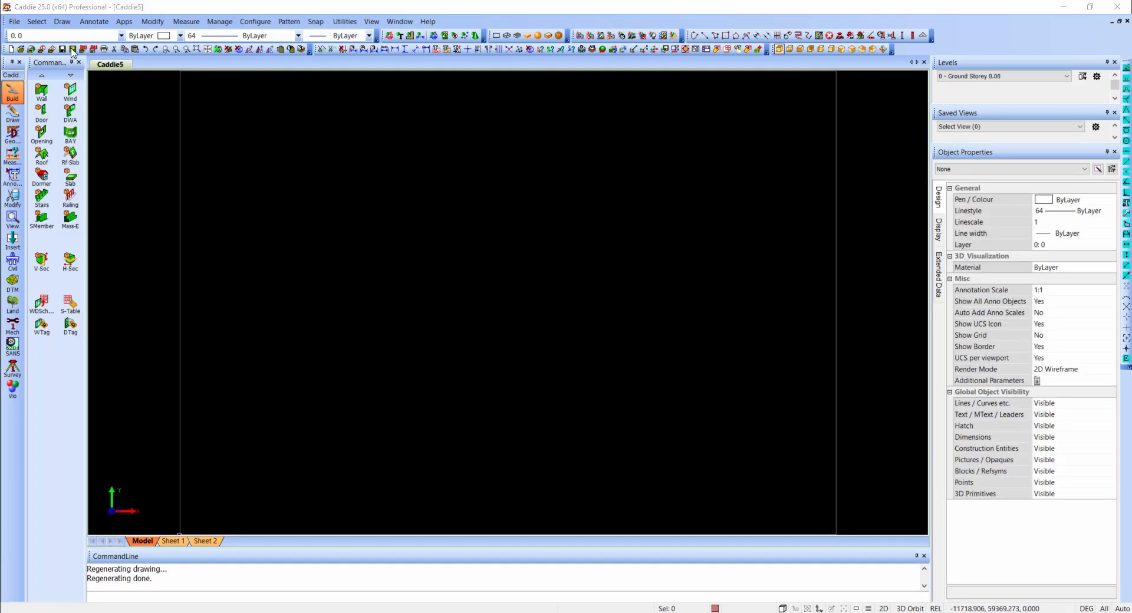
{"action": "left_click", "coordinate": [71, 50]}
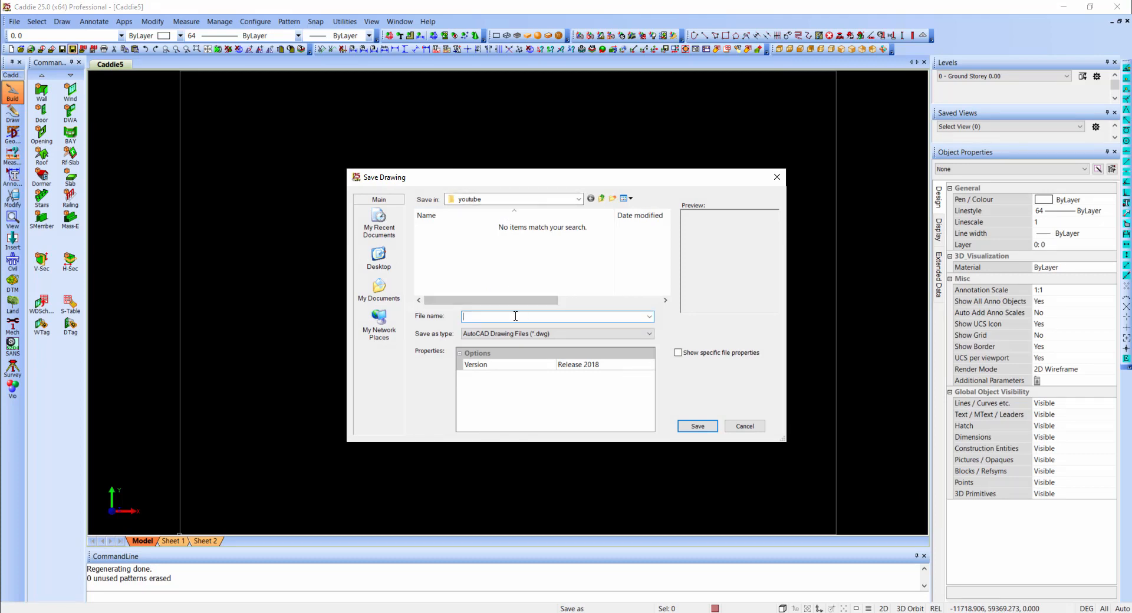
{"action": "type", "text": "My Template Rev0"}
{"action": "left_click", "coordinate": [593, 334]}
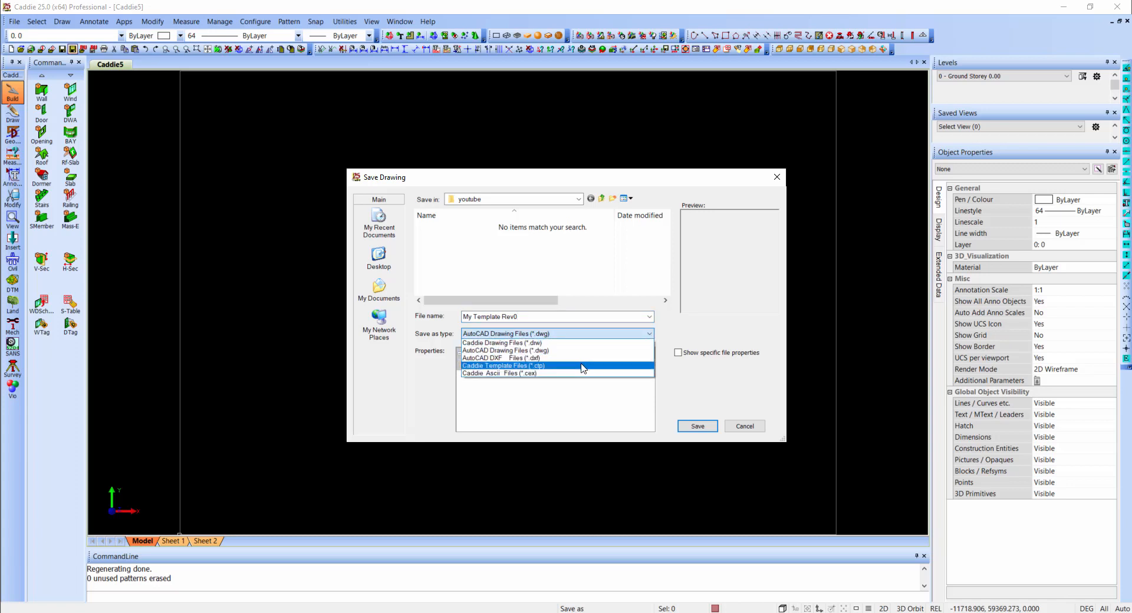
{"action": "left_click", "coordinate": [582, 366]}
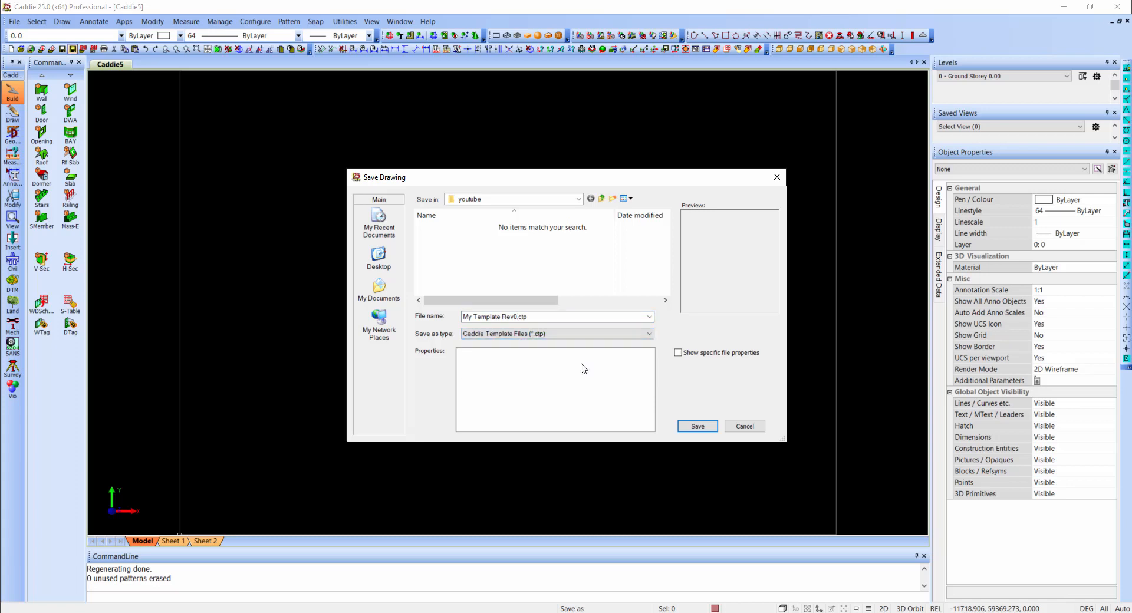
{"action": "left_click", "coordinate": [706, 426]}
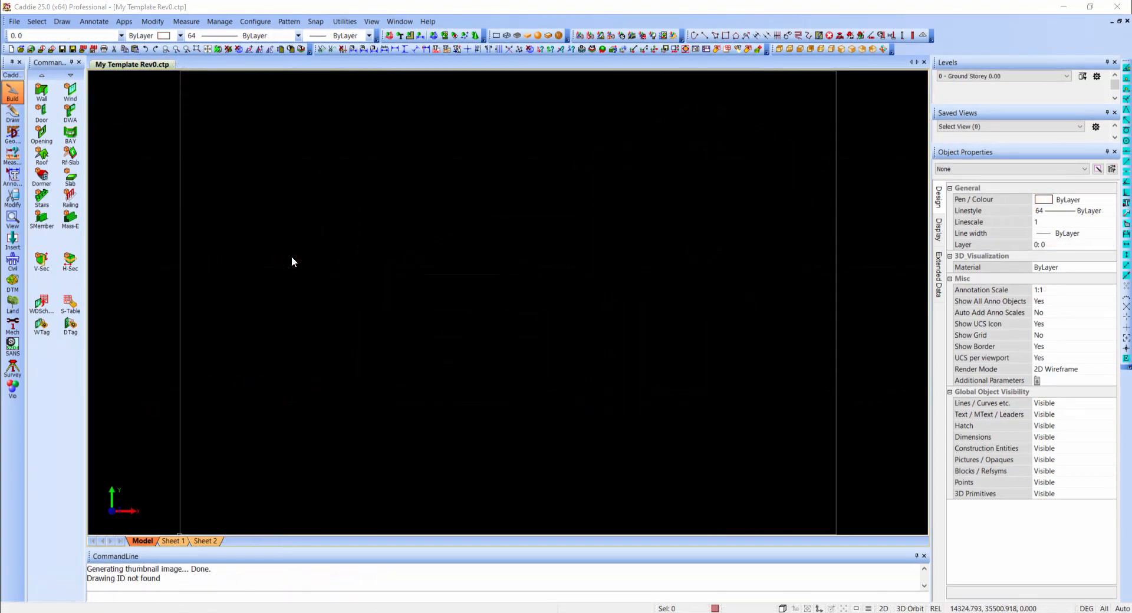
Set the Floor / Storey Suffix for levels in the environment settings to "Storey 0.00".
{"action": "left_click", "coordinate": [258, 24]}
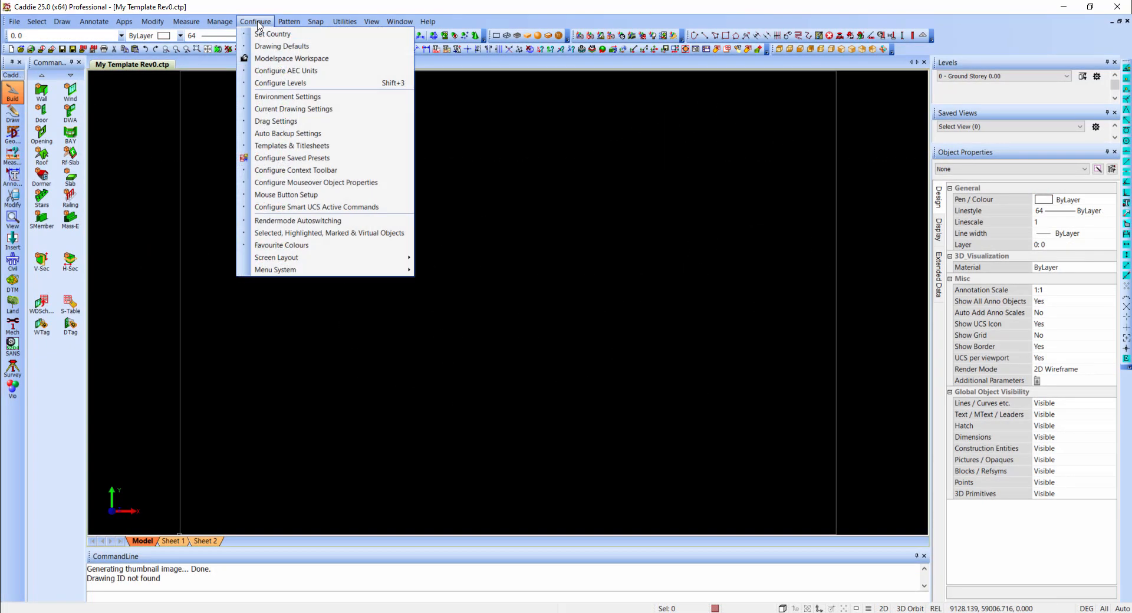
{"action": "left_click", "coordinate": [268, 97]}
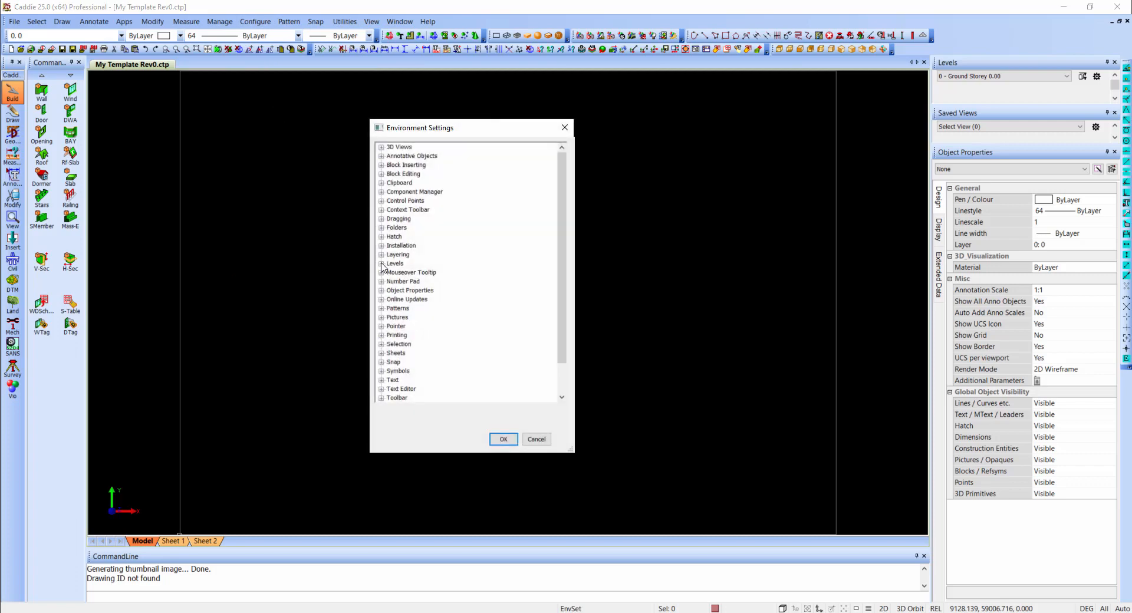
{"action": "left_click", "coordinate": [381, 264]}
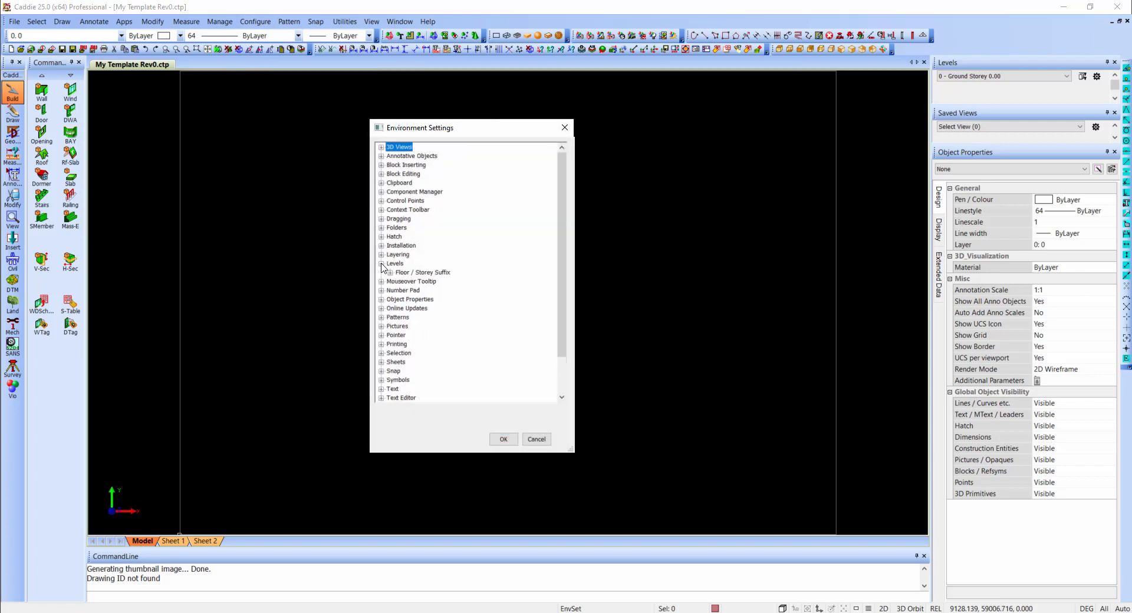
{"action": "left_click", "coordinate": [390, 273]}
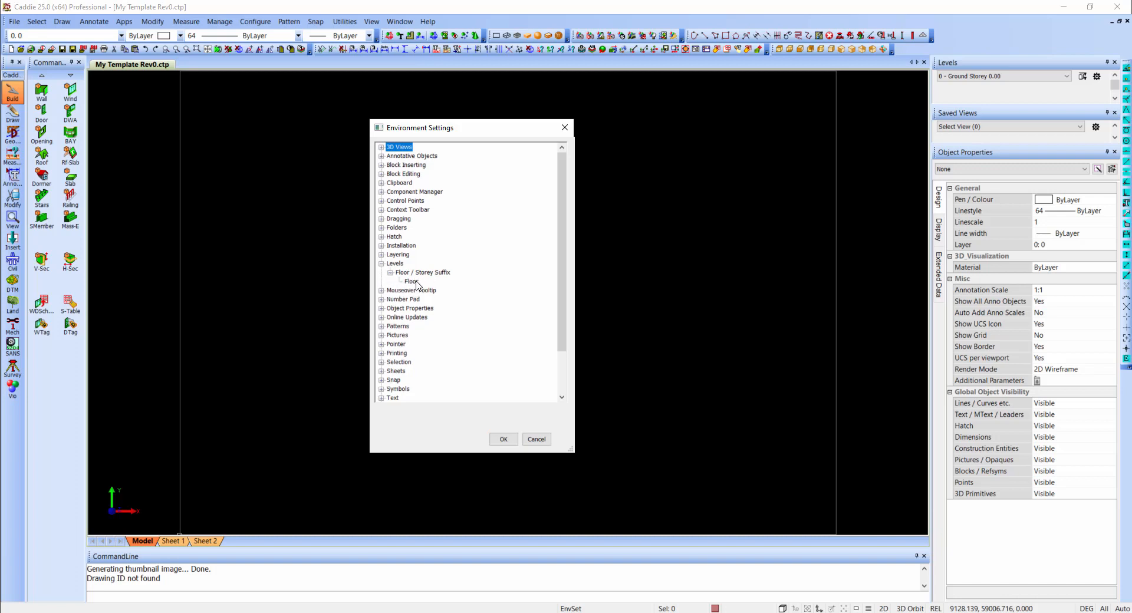
{"action": "left_click", "coordinate": [413, 281]}
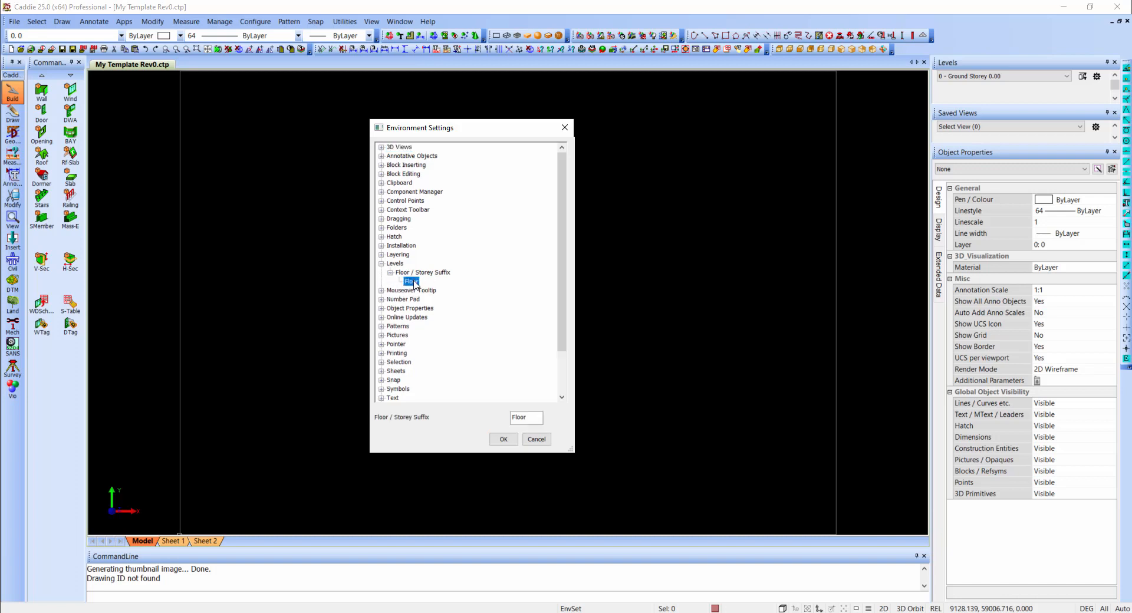
{"action": "left_click_drag", "start_coordinate": [540, 418], "coordinate": [491, 419]}
{"action": "type", "text": "Storey 0.00"}
{"action": "left_click", "coordinate": [503, 440]}
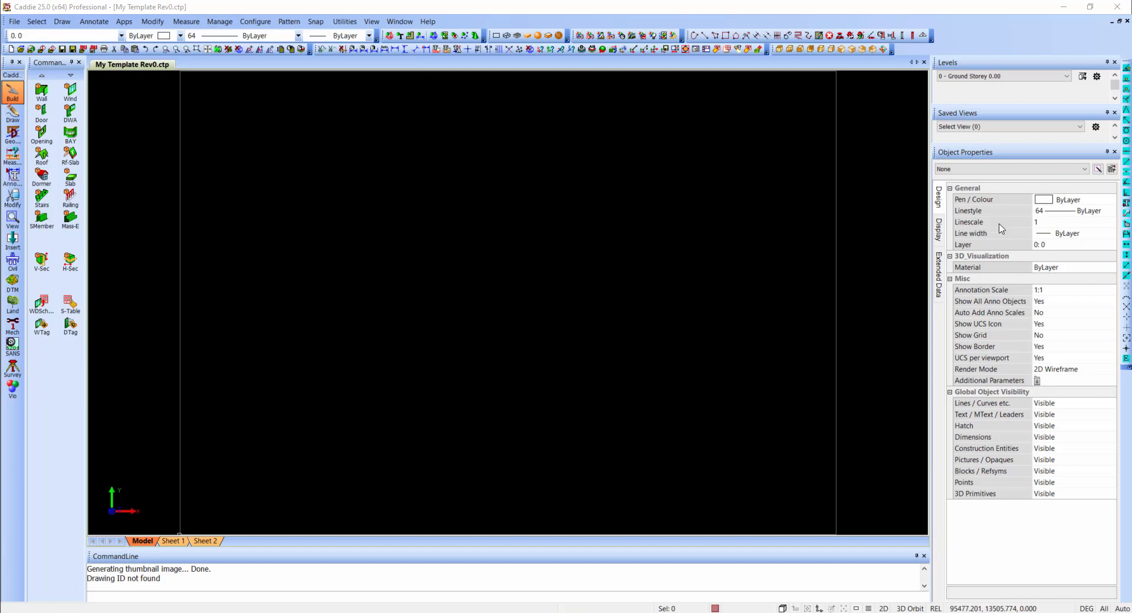
Configure the Ground Storey 0.00 level with a height of 3145 and Update Config set to Yes.
{"action": "left_click", "coordinate": [1098, 78]}
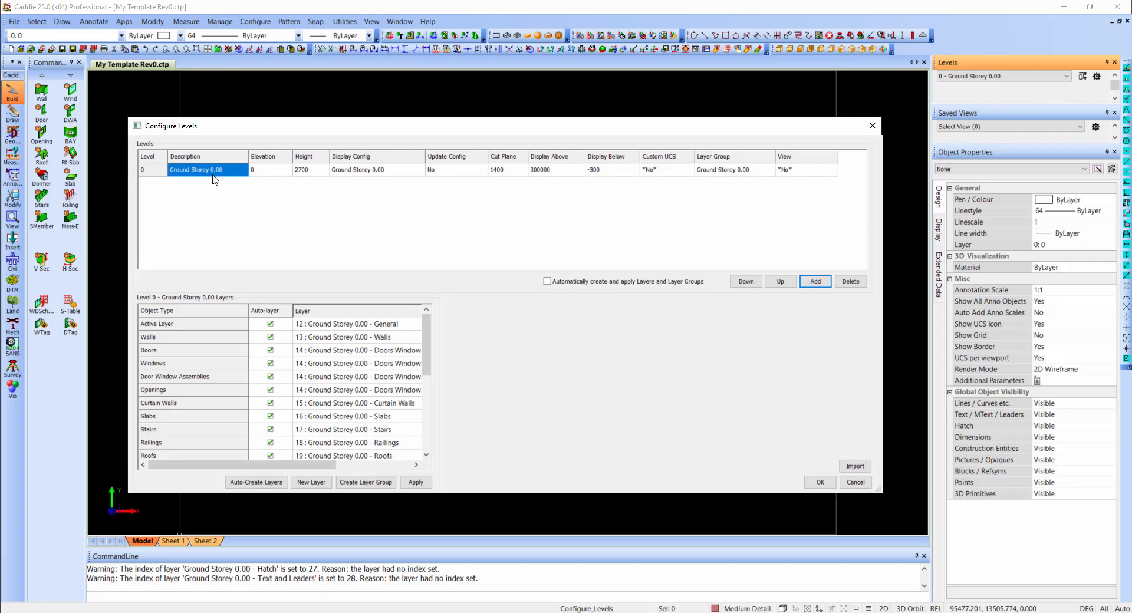
{"action": "double_click", "coordinate": [277, 172]}
{"action": "left_click", "coordinate": [319, 174]}
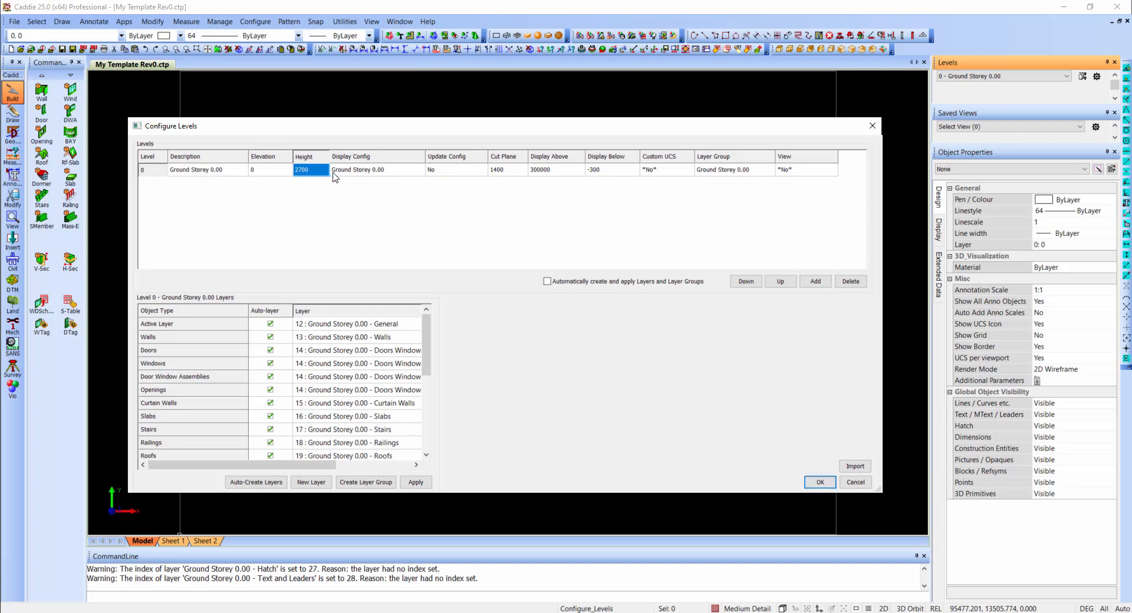
{"action": "type", "text": "3145"}
{"action": "left_click", "coordinate": [446, 171]}
{"action": "left_click", "coordinate": [446, 171]}
{"action": "left_click", "coordinate": [446, 179]}
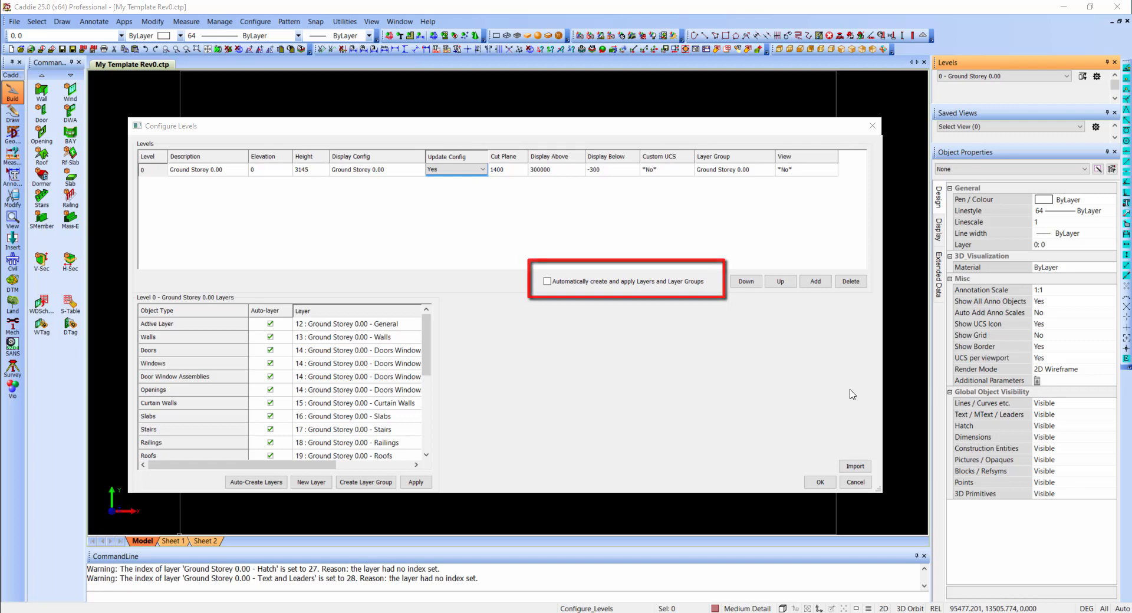
{"action": "left_click", "coordinate": [828, 484]}
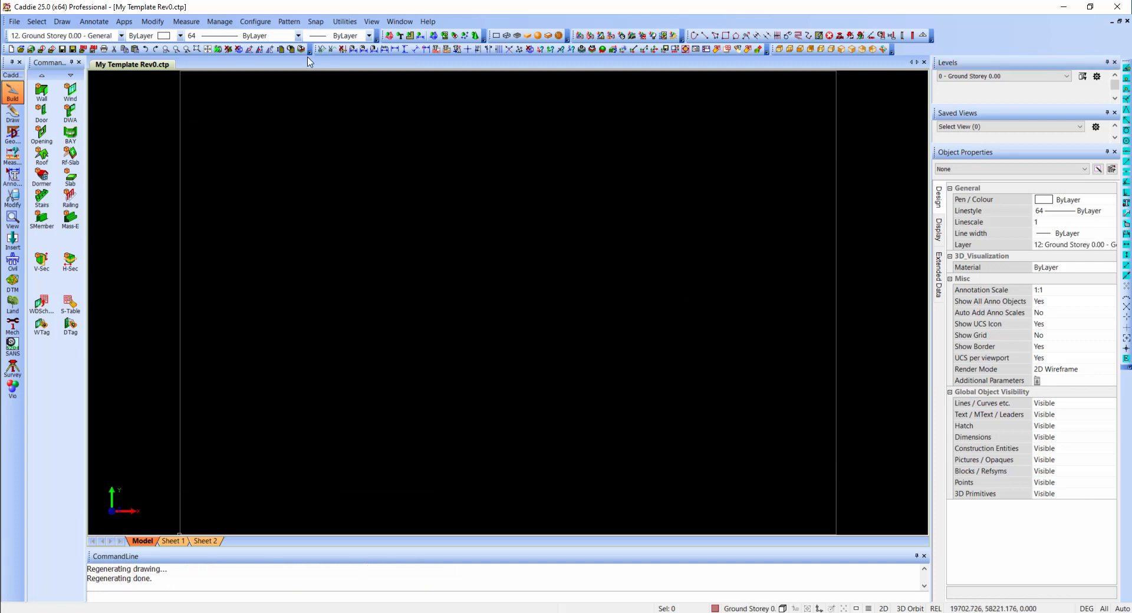
Change the Floor / Storey Suffix in the environment settings to "Storey 0.255".
{"action": "left_click", "coordinate": [255, 21]}
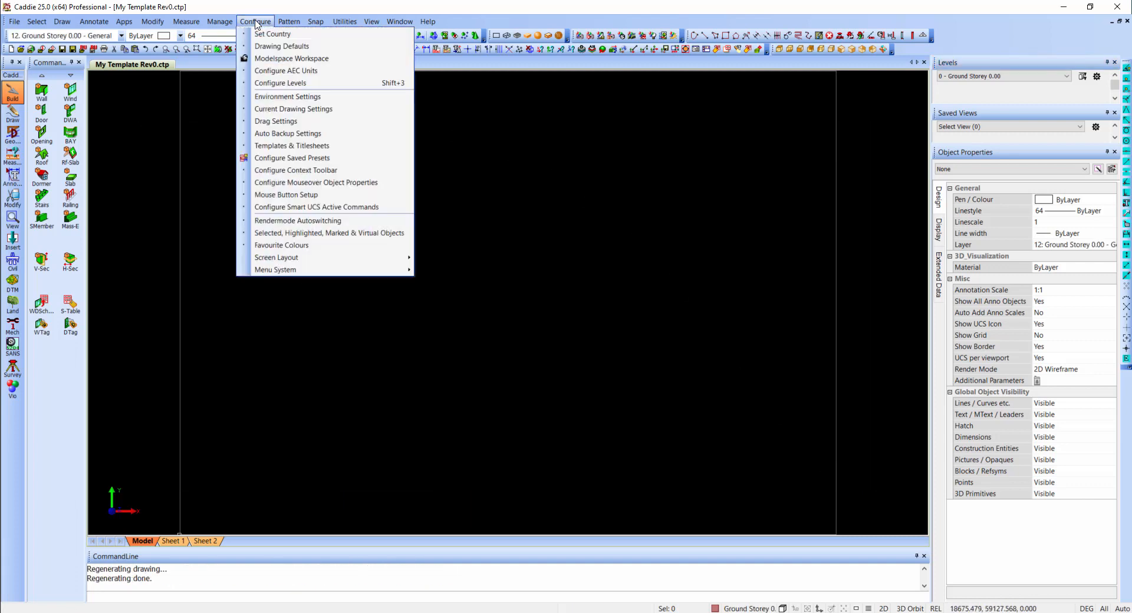
{"action": "left_click", "coordinate": [269, 96]}
{"action": "left_click", "coordinate": [382, 264]}
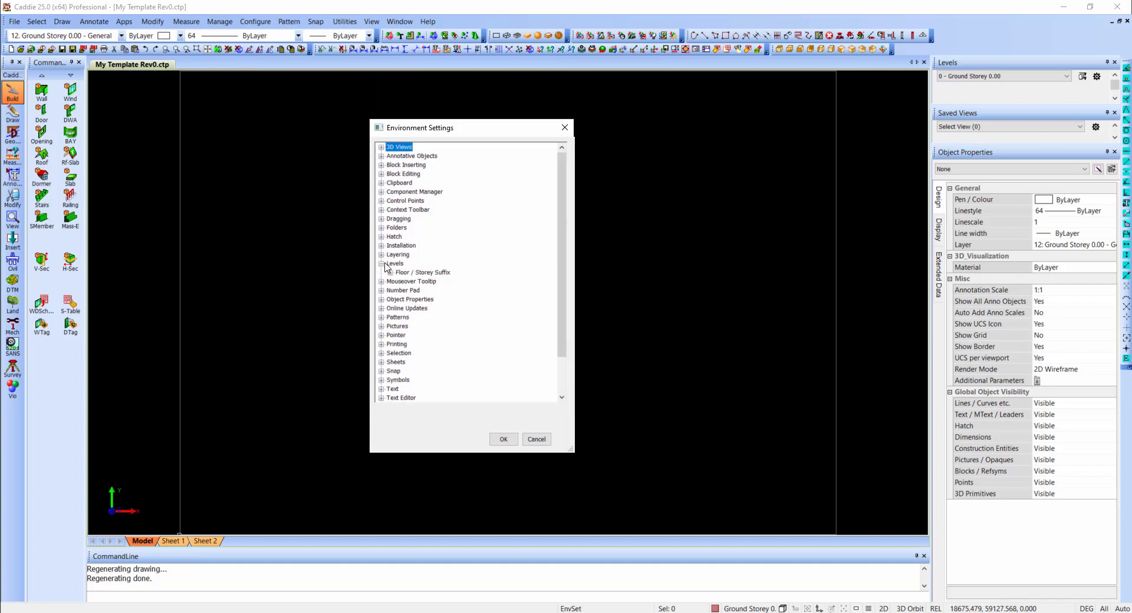
{"action": "left_click", "coordinate": [390, 273]}
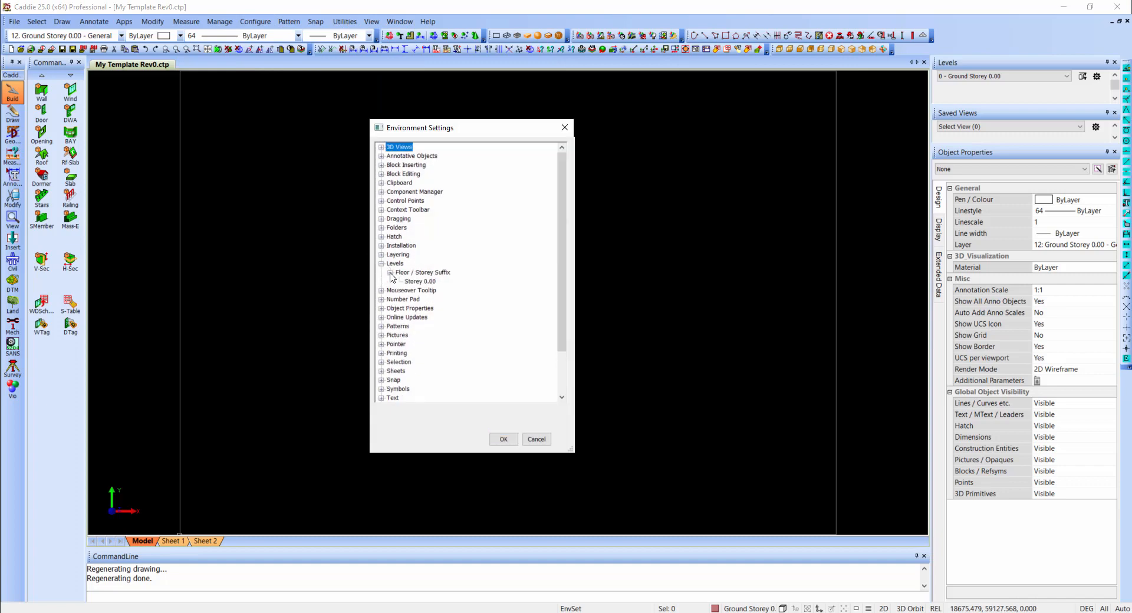
{"action": "left_click", "coordinate": [431, 282]}
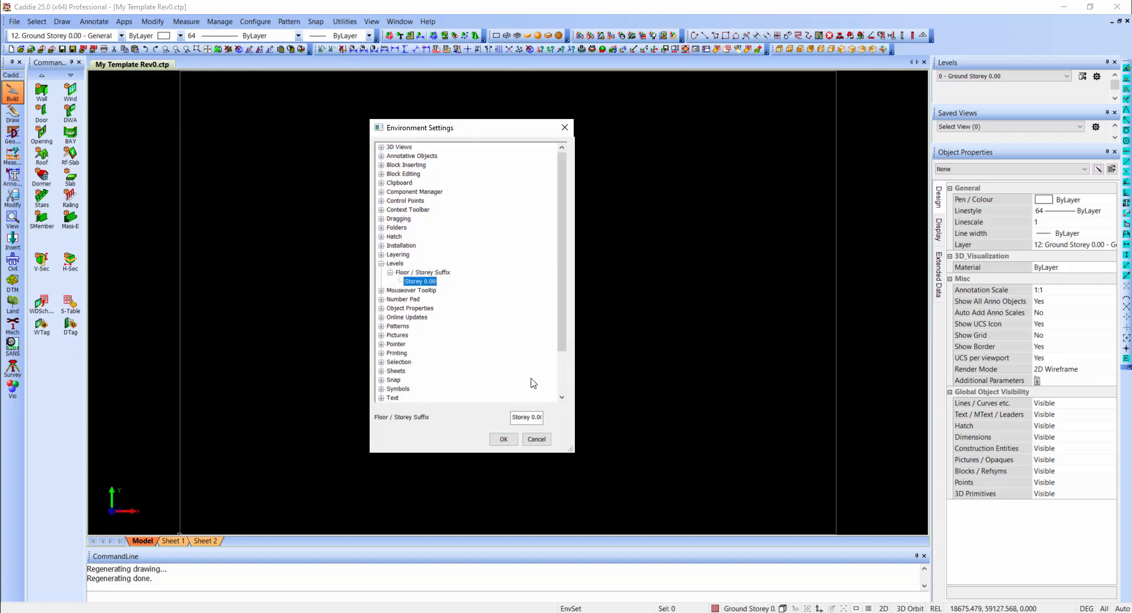
{"action": "left_click", "coordinate": [544, 420]}
{"action": "key", "text": "BackSpace"}
{"action": "key", "text": "BackSpace"}
{"action": "type", "text": "255"}
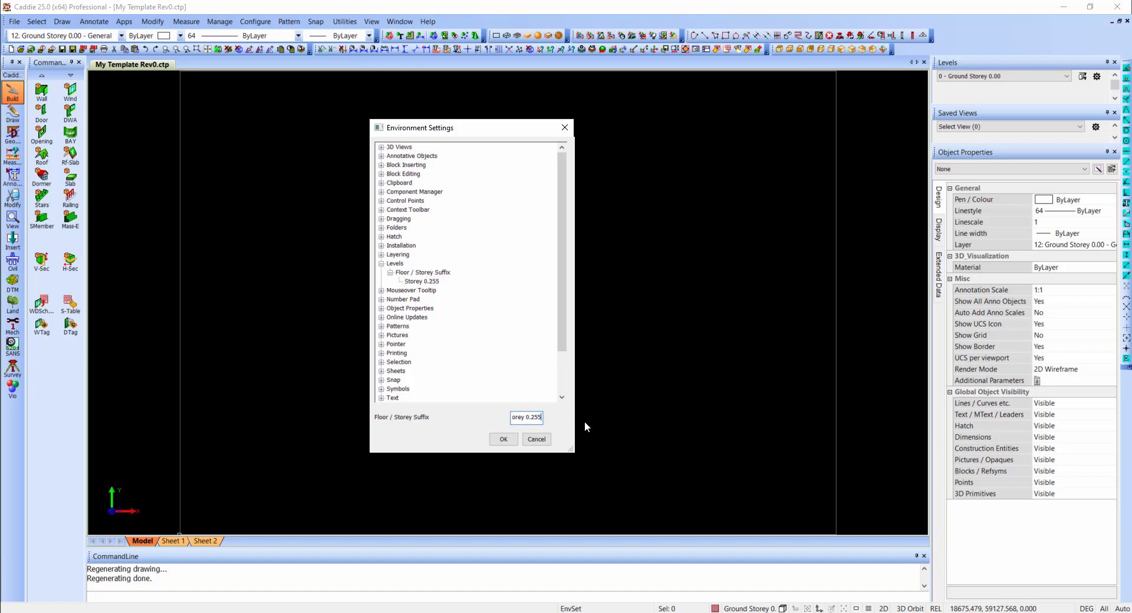
{"action": "left_click", "coordinate": [504, 439]}
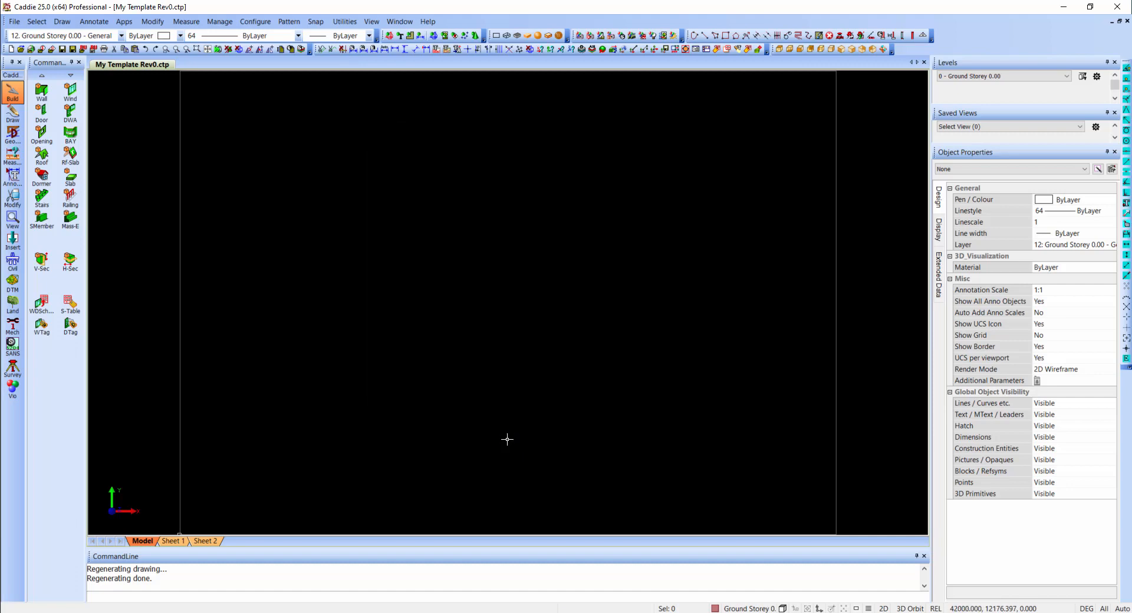
Add a new level in the level configuration and change its description to "Ground Storey 0.255".
{"action": "left_click", "coordinate": [1097, 78]}
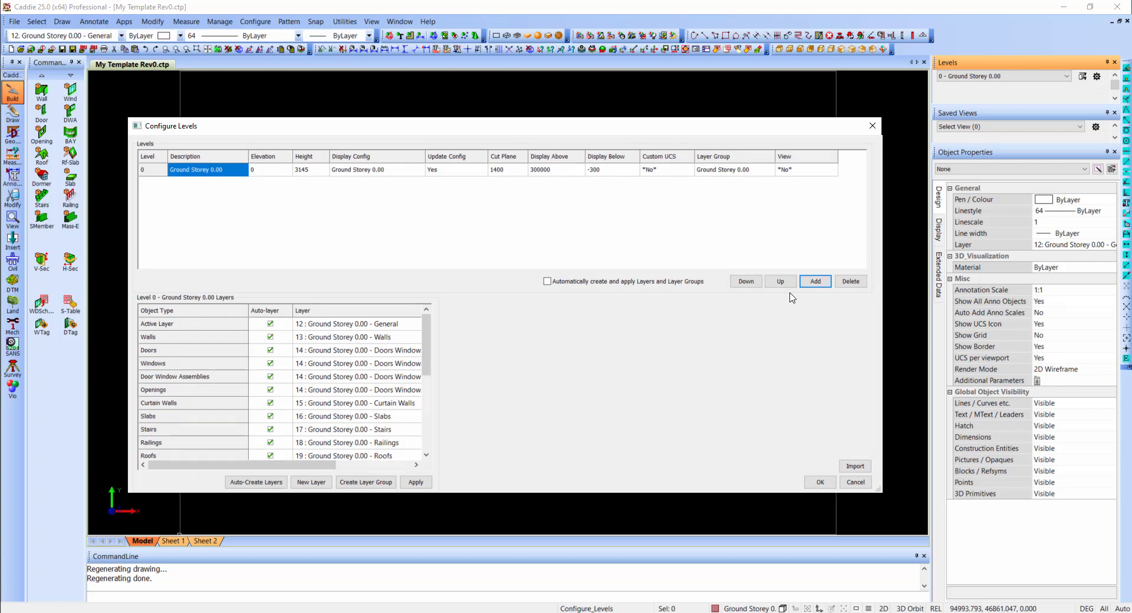
{"action": "left_click", "coordinate": [816, 282]}
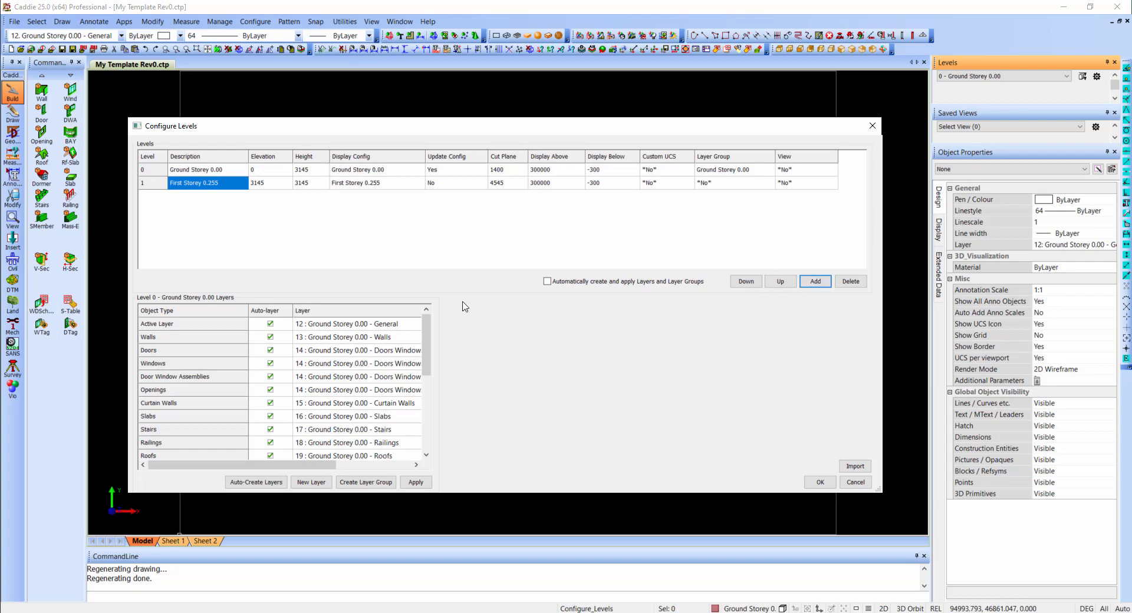
{"action": "left_click", "coordinate": [180, 188]}
{"action": "double_click", "coordinate": [176, 184]}
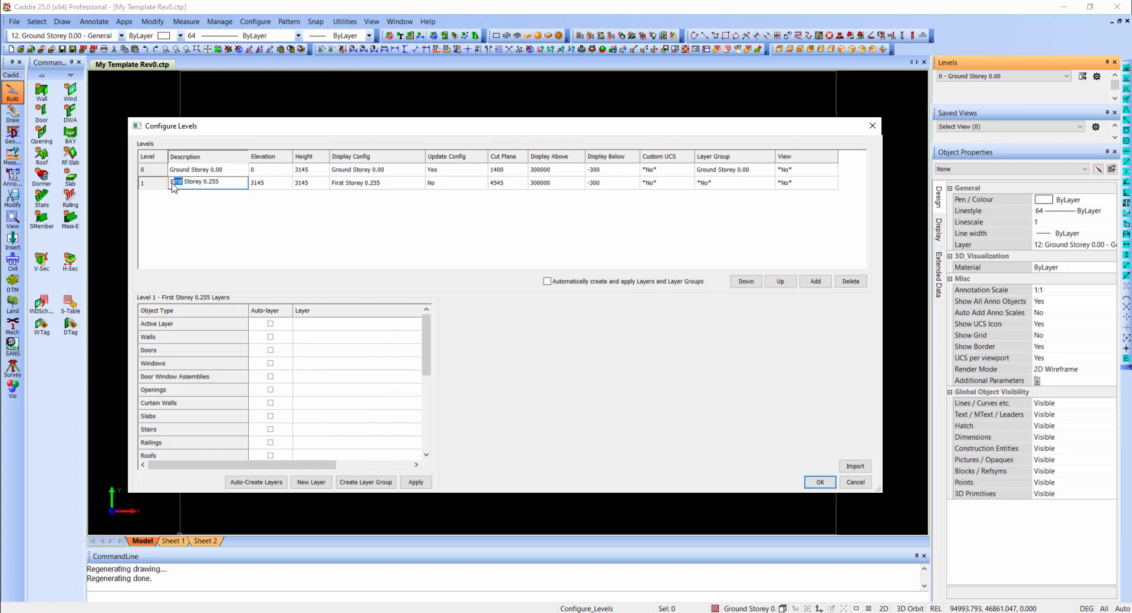
{"action": "type", "text": "Ground"}
{"action": "key", "text": "Return"}
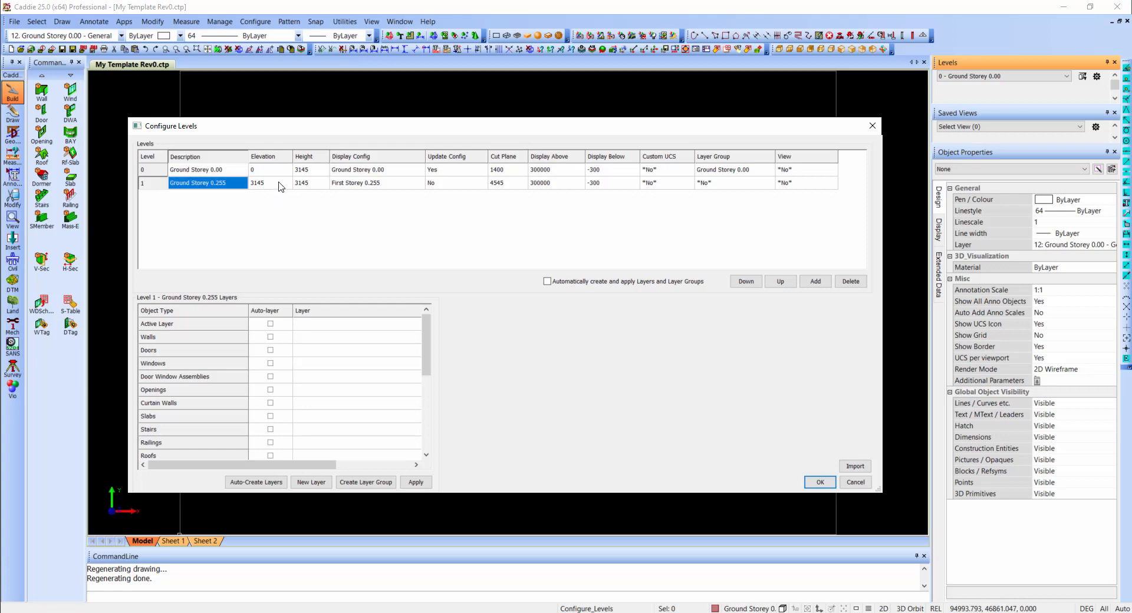
Give the Ground Storey 0.255 level an elevation of 255, Update Config Yes and a cut plane of 1400.
{"action": "left_click", "coordinate": [279, 183]}
{"action": "type", "text": "255"}
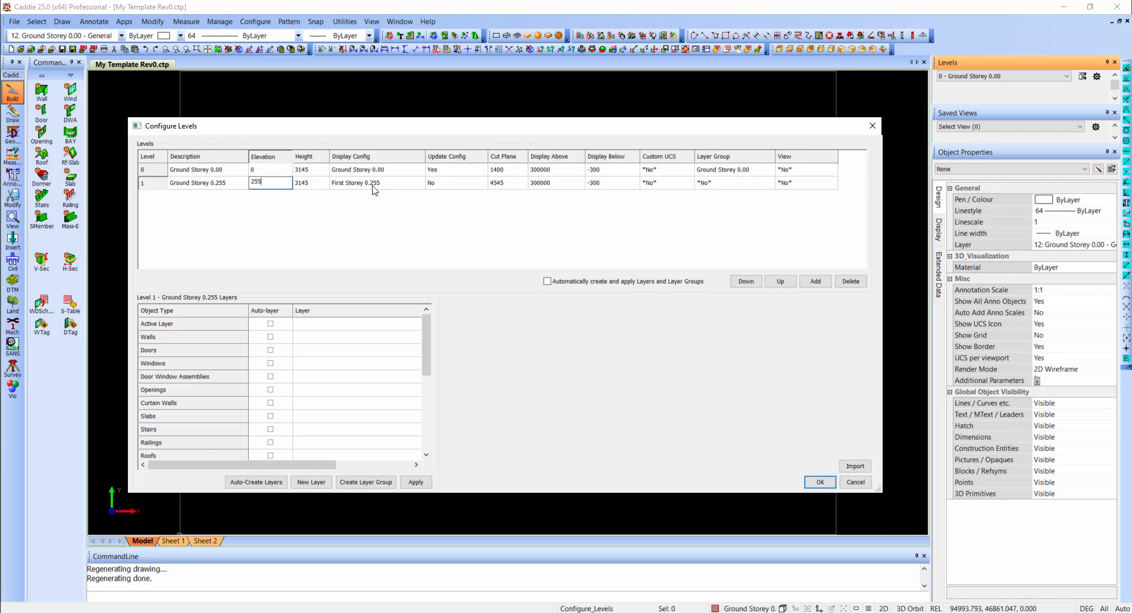
{"action": "left_click", "coordinate": [449, 186]}
{"action": "left_click", "coordinate": [453, 184]}
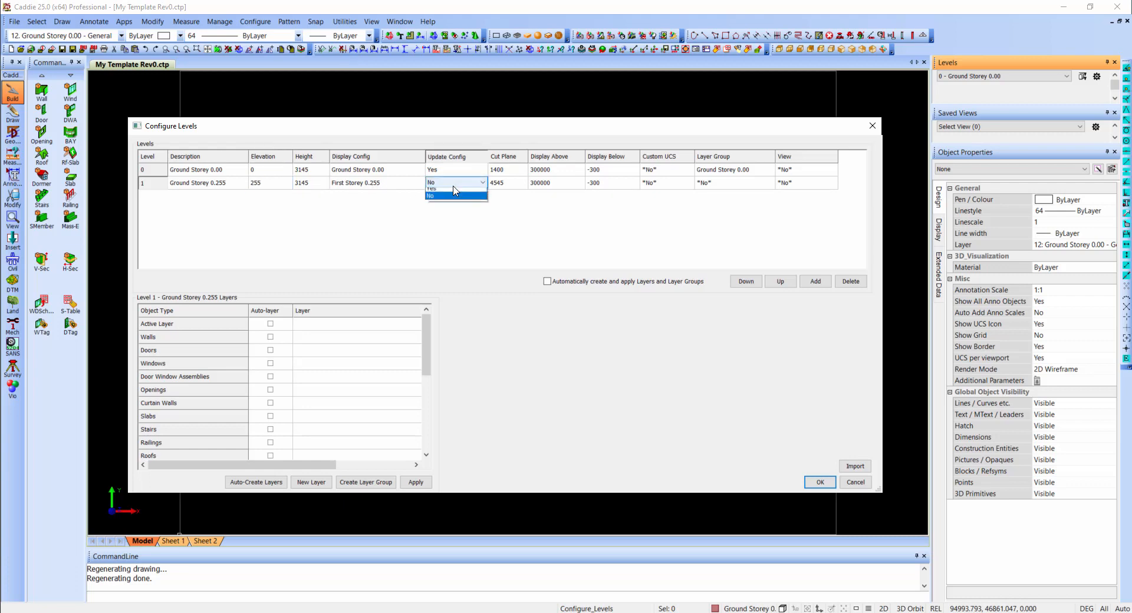
{"action": "left_click", "coordinate": [459, 191]}
{"action": "left_click", "coordinate": [507, 182]}
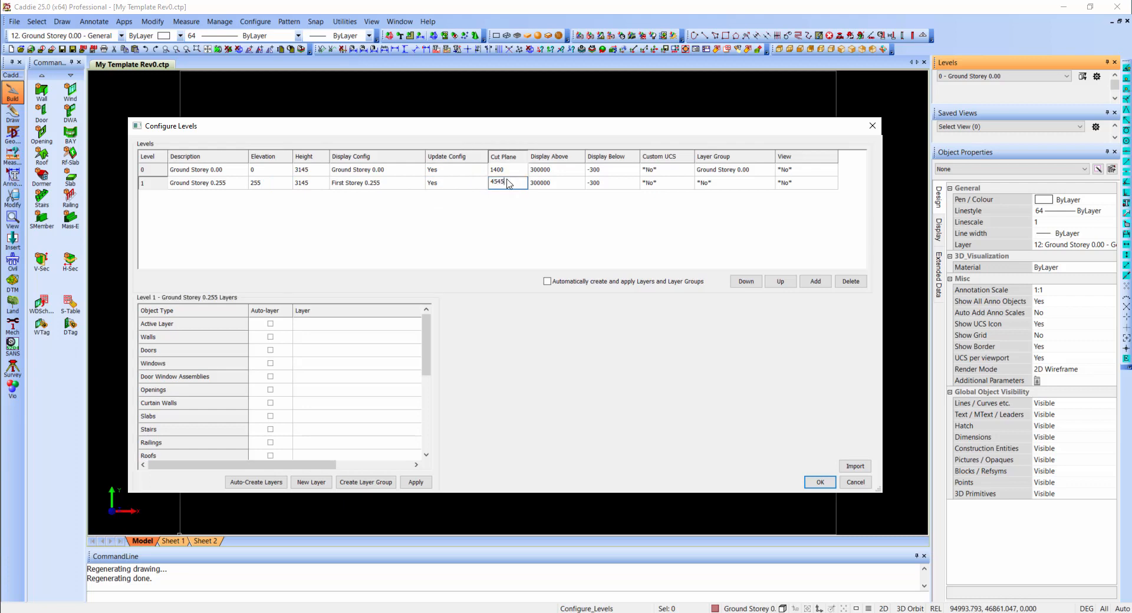
{"action": "key", "text": "BackSpace"}
{"action": "key", "text": "BackSpace"}
{"action": "key", "text": "BackSpace"}
{"action": "type", "text": "1400"}
Auto-create the layers for Ground Storey 0.255, then create its layer group and assign it to the level.
{"action": "left_click", "coordinate": [257, 488]}
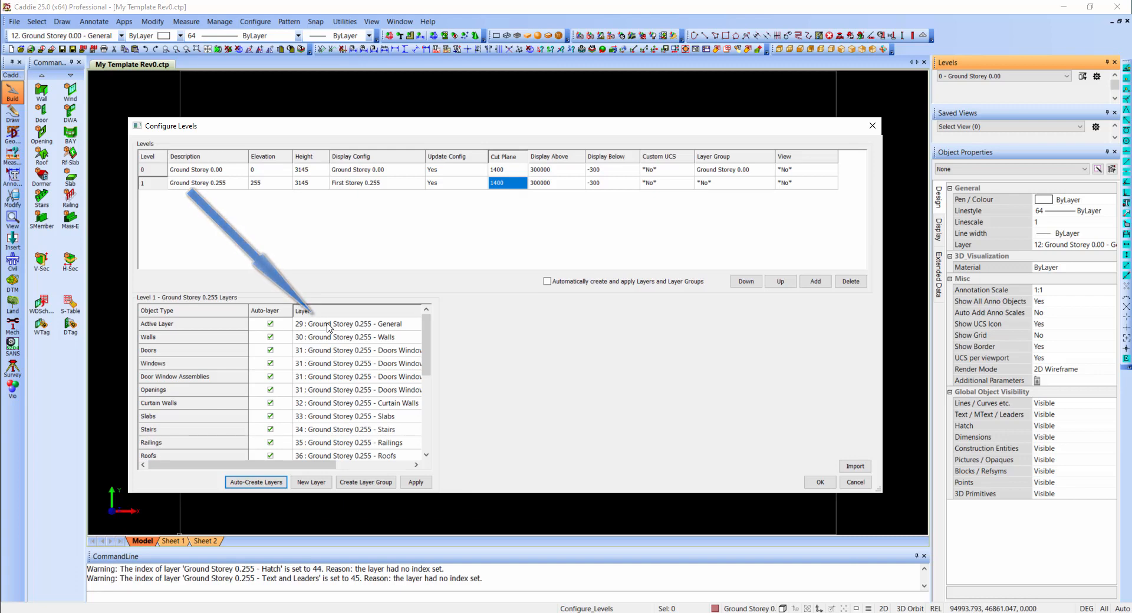
{"action": "left_click", "coordinate": [372, 483]}
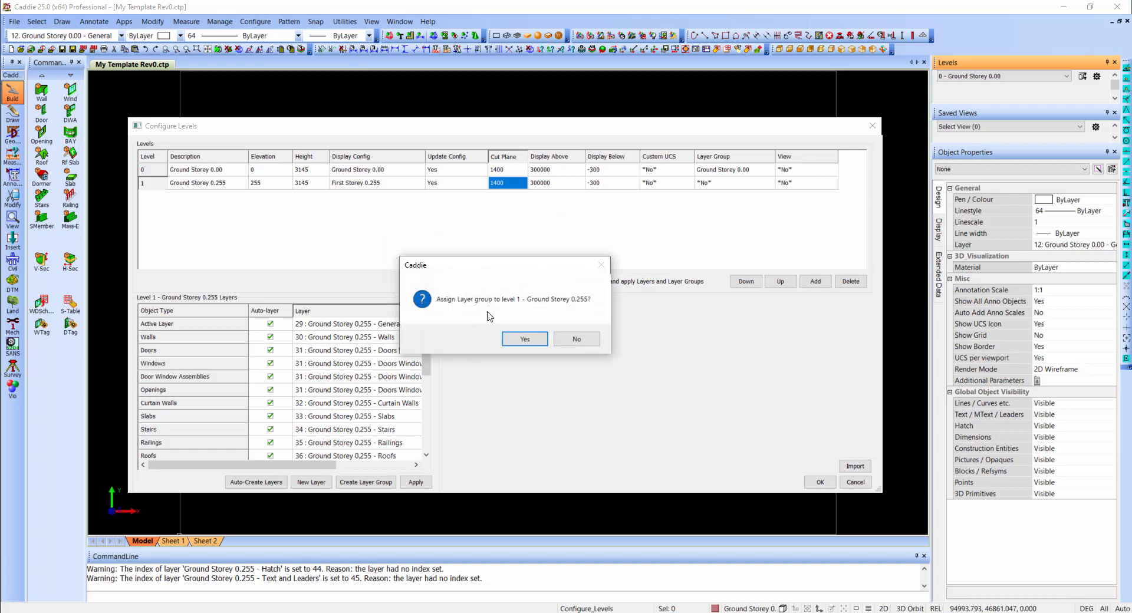
{"action": "left_click", "coordinate": [524, 339]}
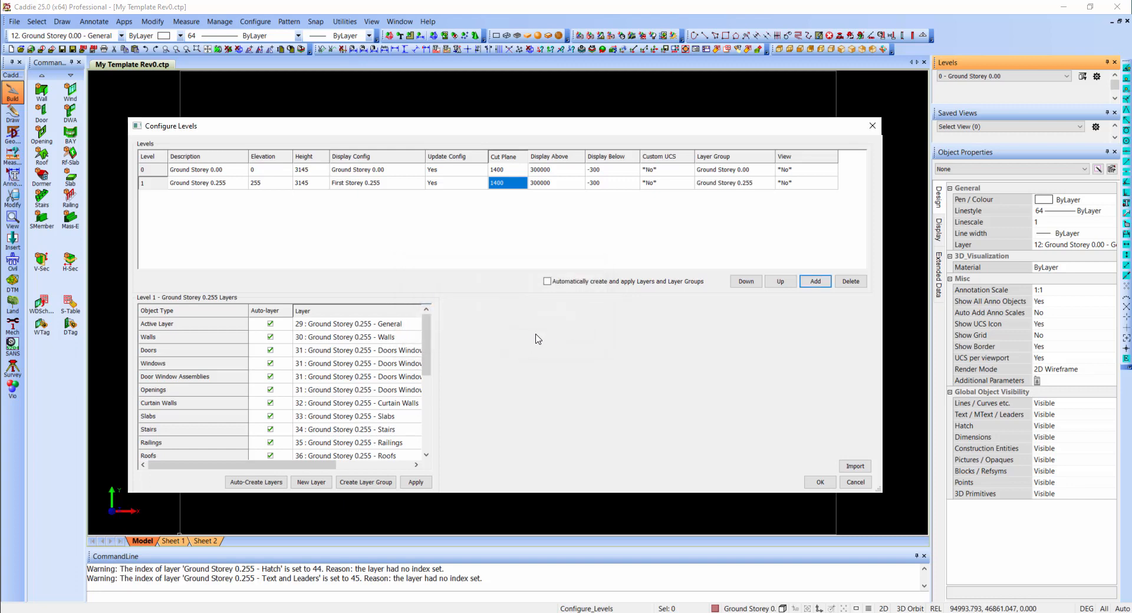
{"action": "left_click", "coordinate": [820, 483]}
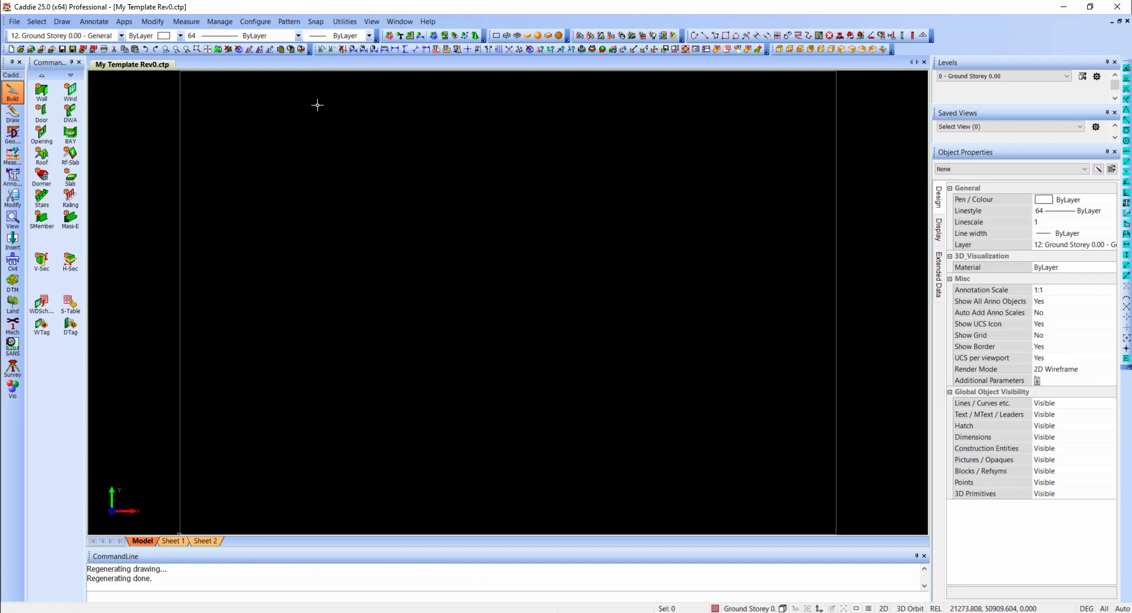
Change the Floor / Storey Suffix in the environment settings to "Storey 3.145".
{"action": "left_click", "coordinate": [255, 22]}
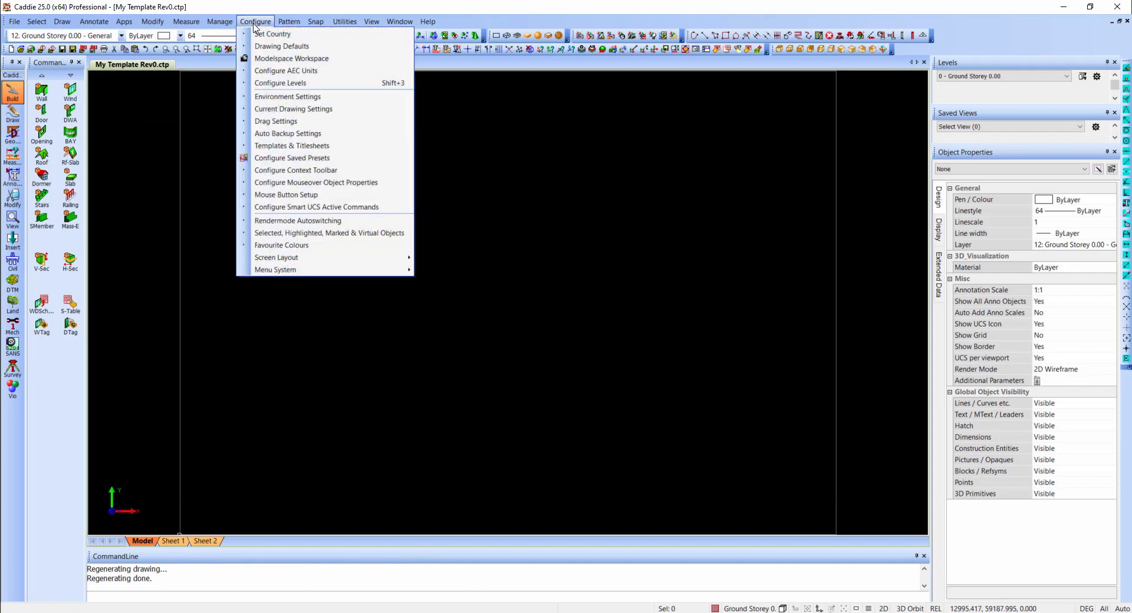
{"action": "left_click", "coordinate": [269, 98]}
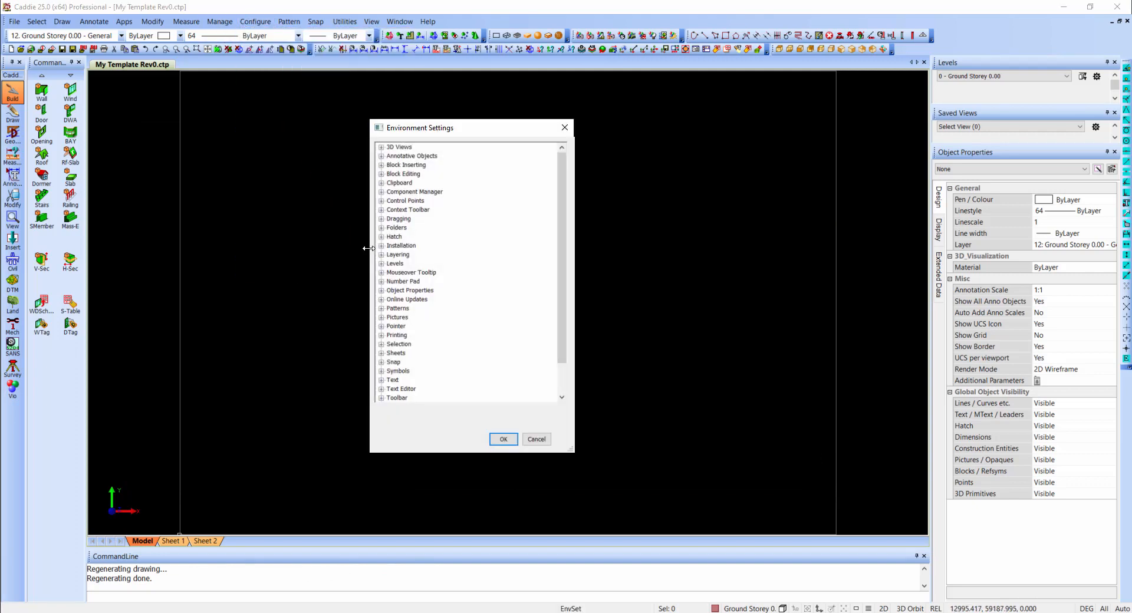
{"action": "left_click", "coordinate": [381, 263]}
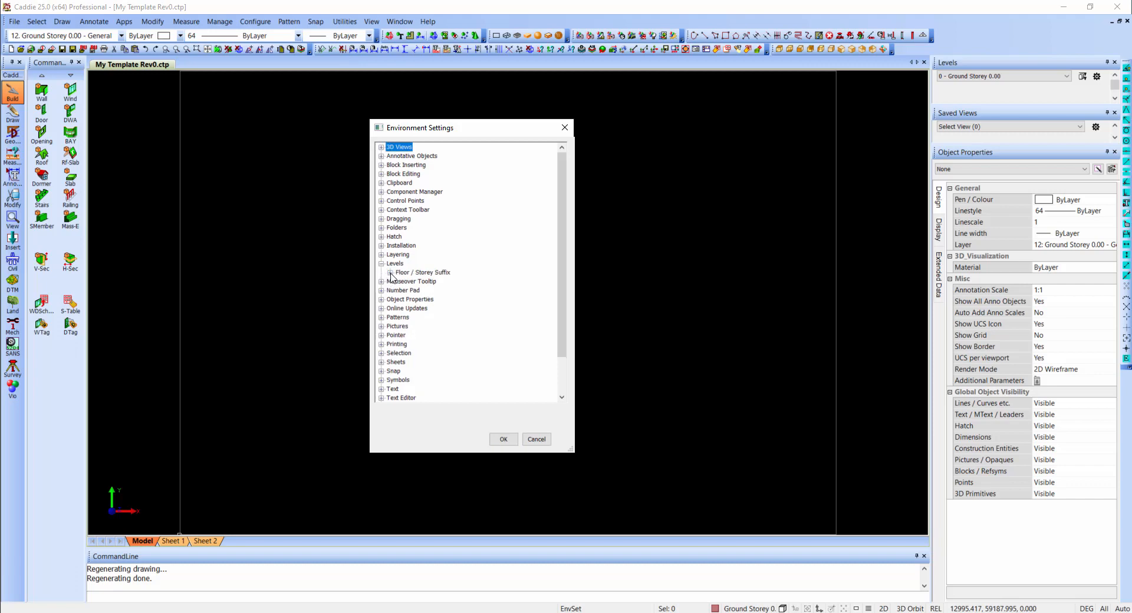
{"action": "left_click", "coordinate": [390, 273]}
{"action": "left_click", "coordinate": [427, 283]}
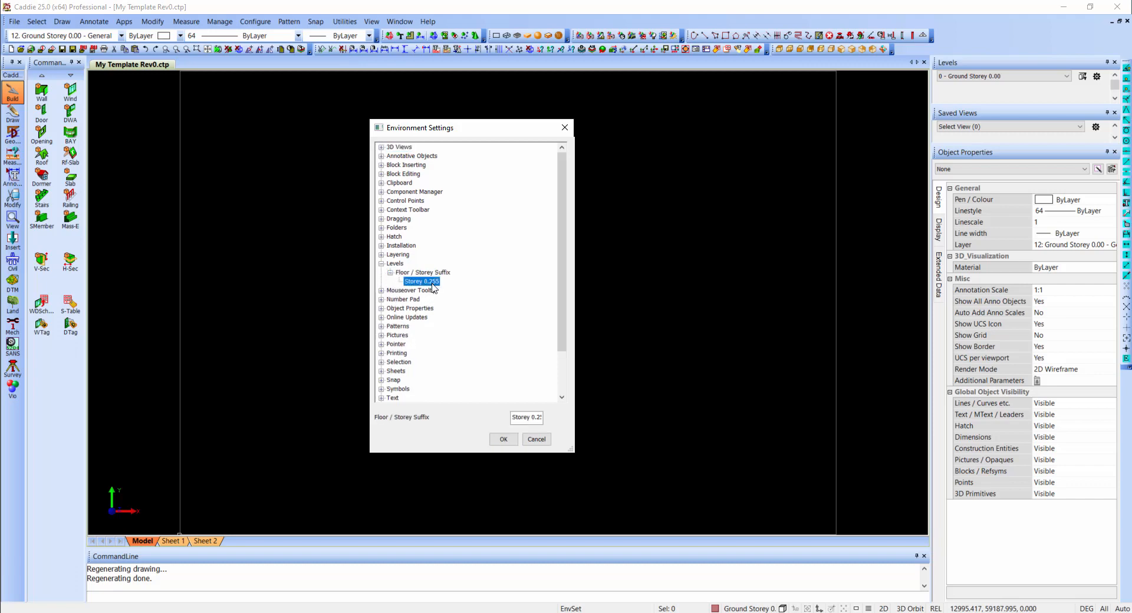
{"action": "double_click", "coordinate": [533, 417]}
{"action": "type", "text": "3.145"}
{"action": "left_click", "coordinate": [504, 439]}
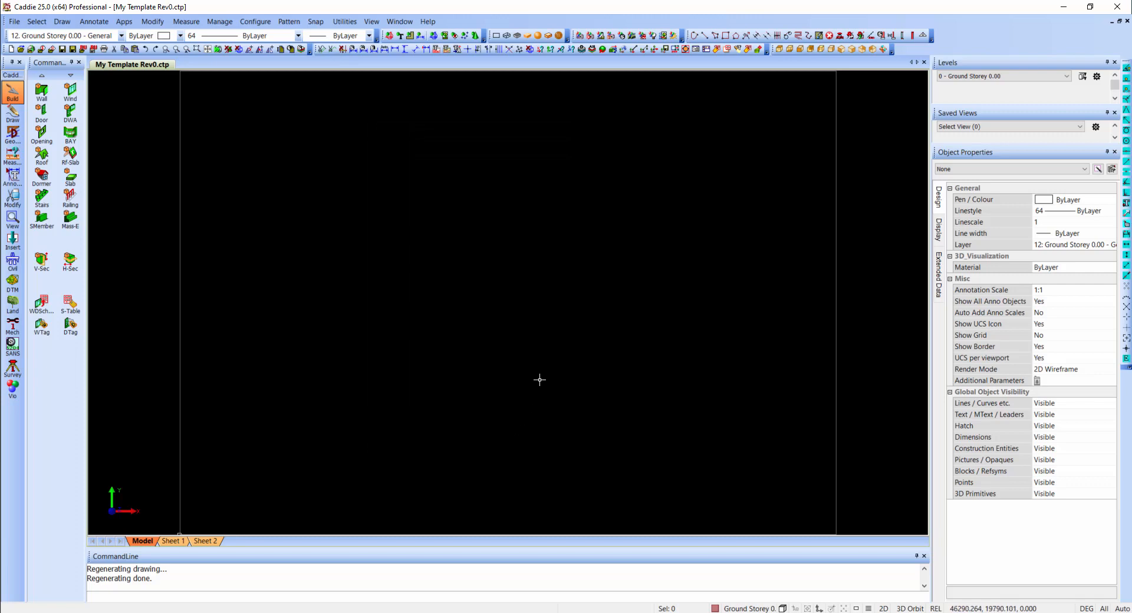
Add another level in the level configuration and change its description to "First Storey 3.145".
{"action": "left_click", "coordinate": [1097, 76]}
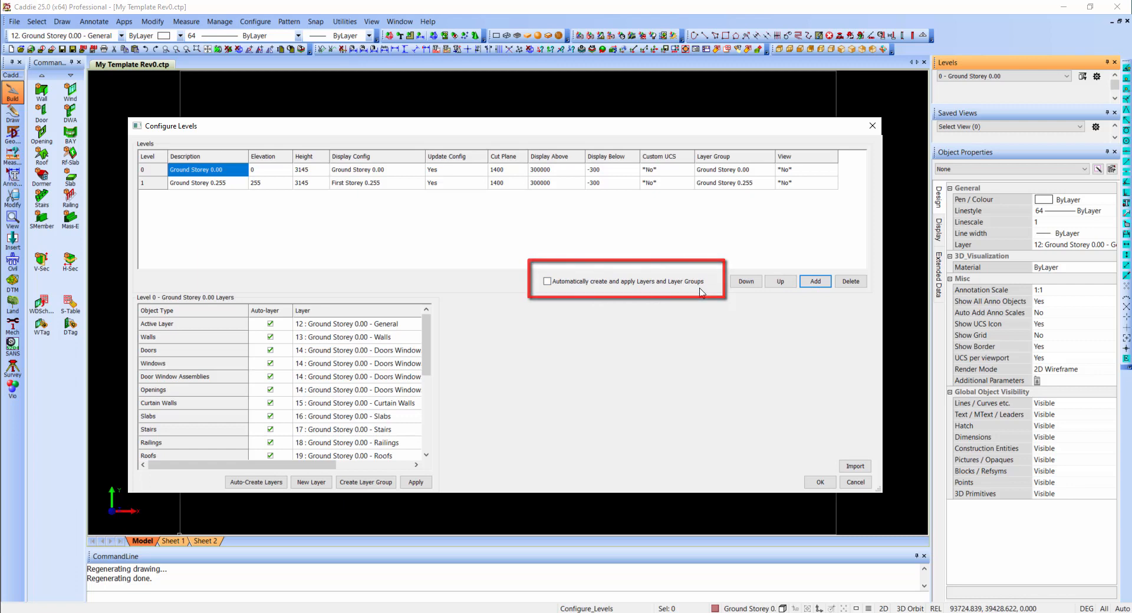
{"action": "left_click", "coordinate": [817, 284]}
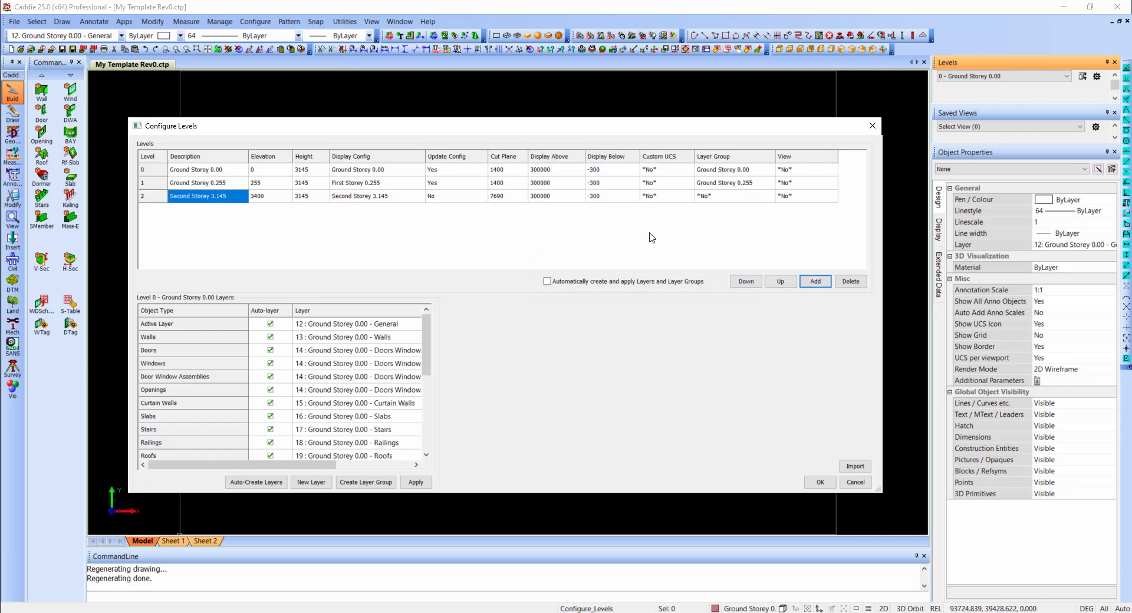
{"action": "left_click", "coordinate": [189, 200]}
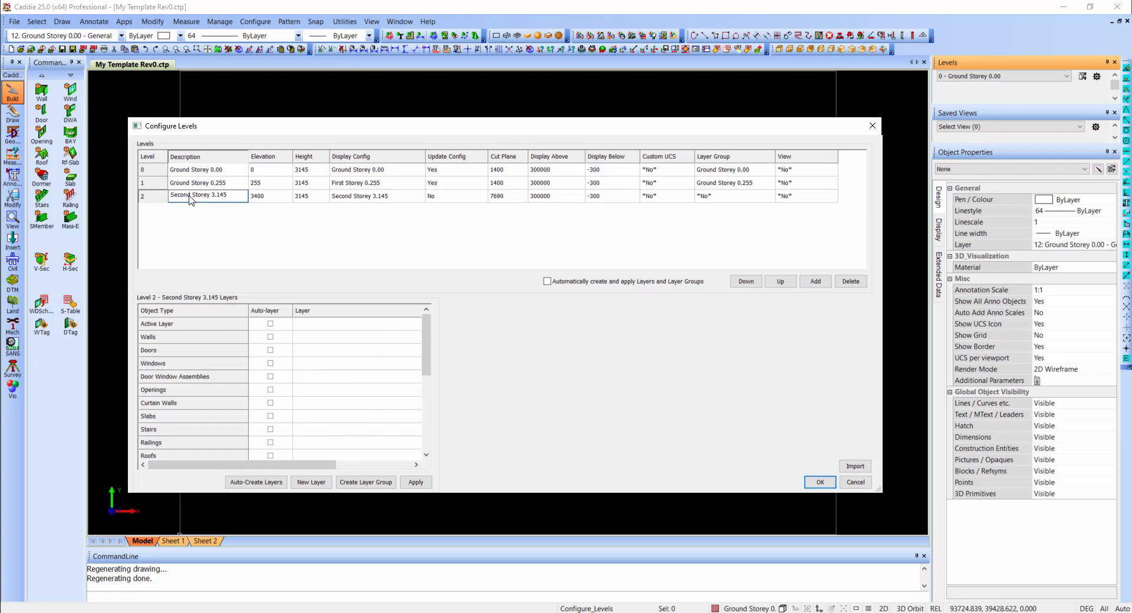
{"action": "left_click_drag", "start_coordinate": [188, 200], "coordinate": [161, 205]}
{"action": "type", "text": "First"}
Give the First Storey 3.145 level an elevation of 3145, a height of 2720, Update Config Yes and a cut plane of 4545.
{"action": "left_click", "coordinate": [281, 200]}
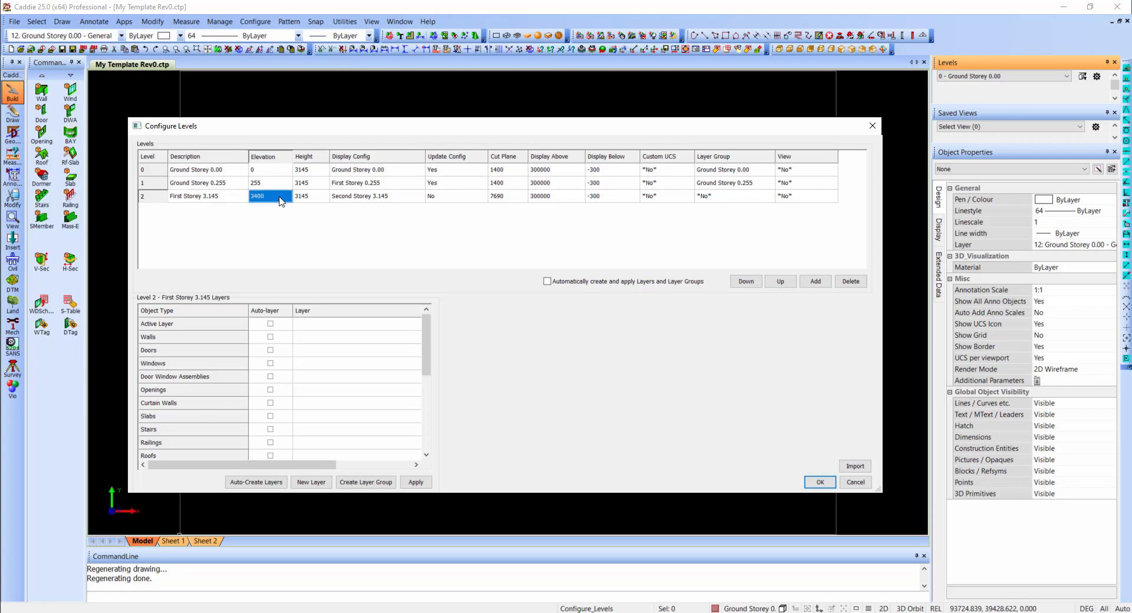
{"action": "type", "text": "3145"}
{"action": "left_click", "coordinate": [317, 201]}
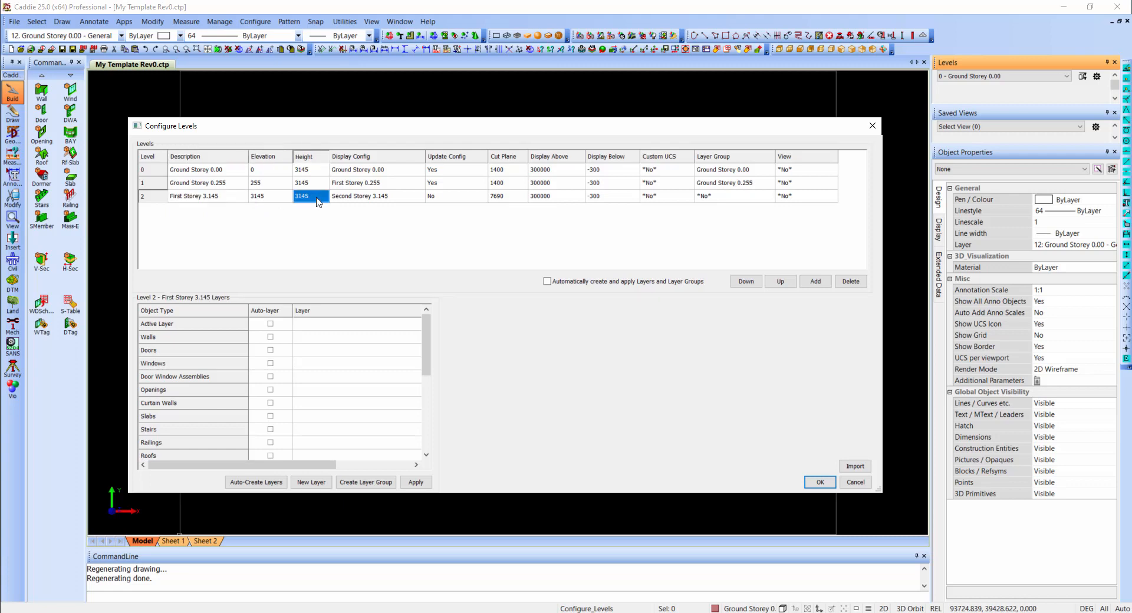
{"action": "type", "text": "2720"}
{"action": "left_click", "coordinate": [453, 200]}
{"action": "left_click", "coordinate": [453, 200]}
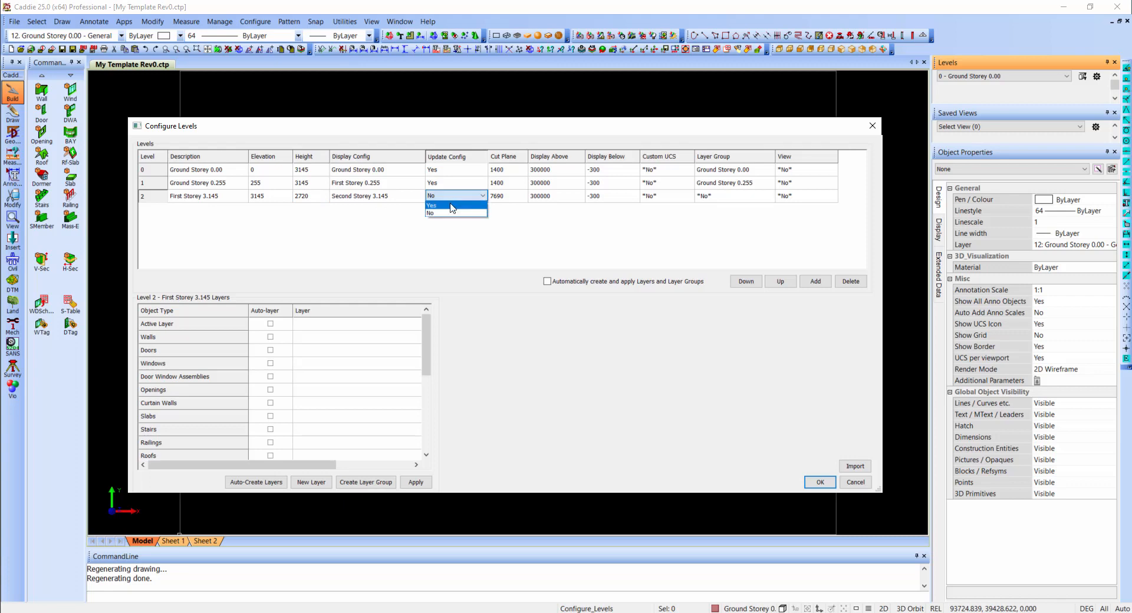
{"action": "left_click", "coordinate": [452, 206]}
{"action": "left_click", "coordinate": [512, 197]}
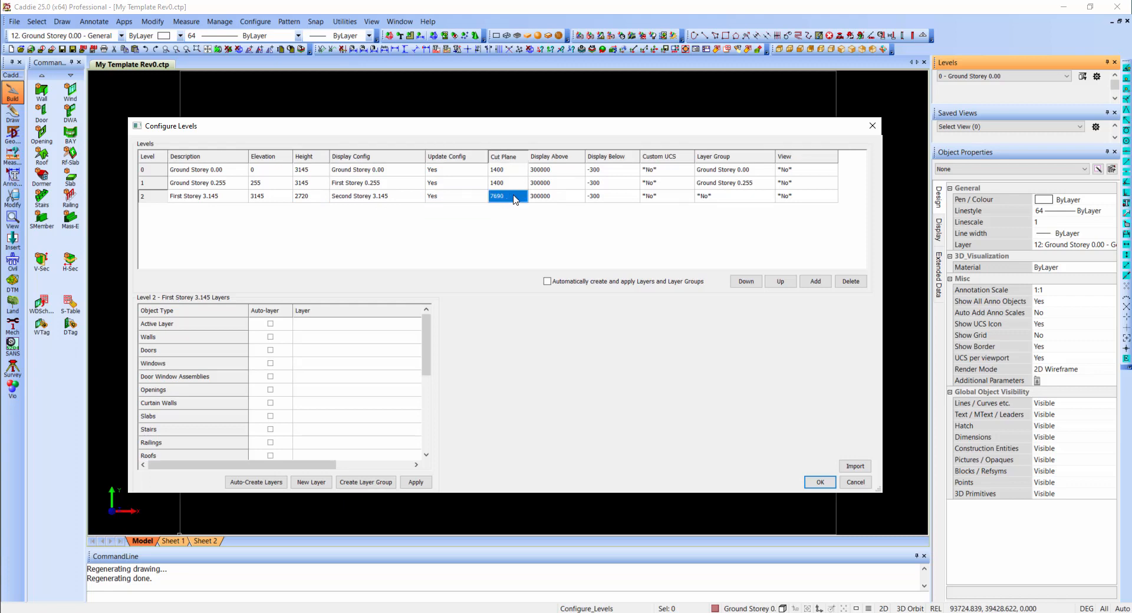
{"action": "type", "text": "4545"}
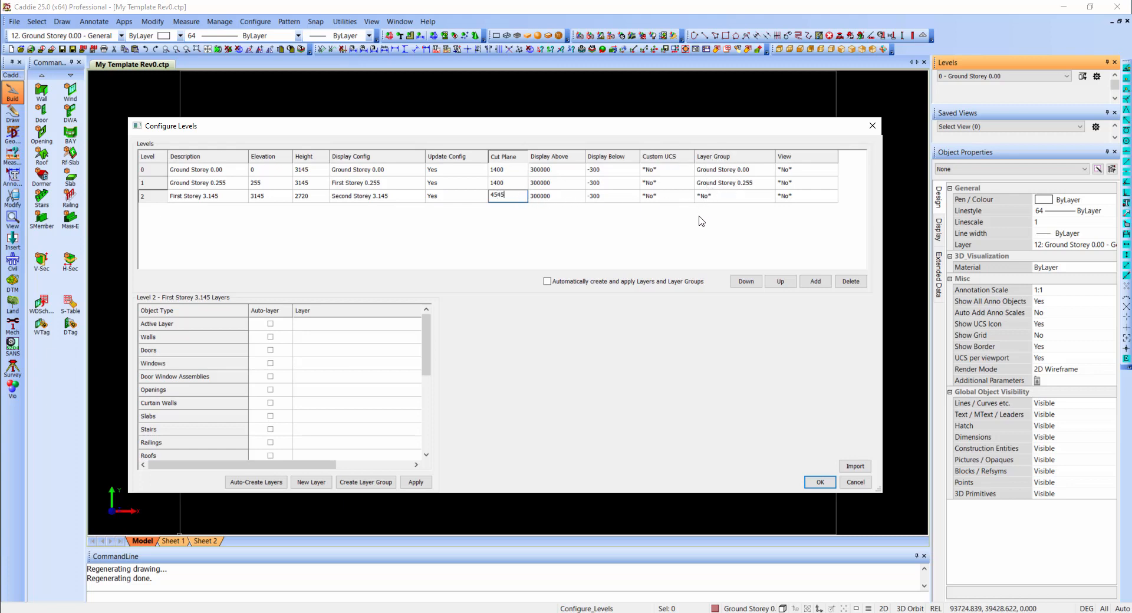
Auto-create the layers for First Storey 3.145, create its layer group, assign it to the level and accept the level configuration.
{"action": "left_click", "coordinate": [258, 484]}
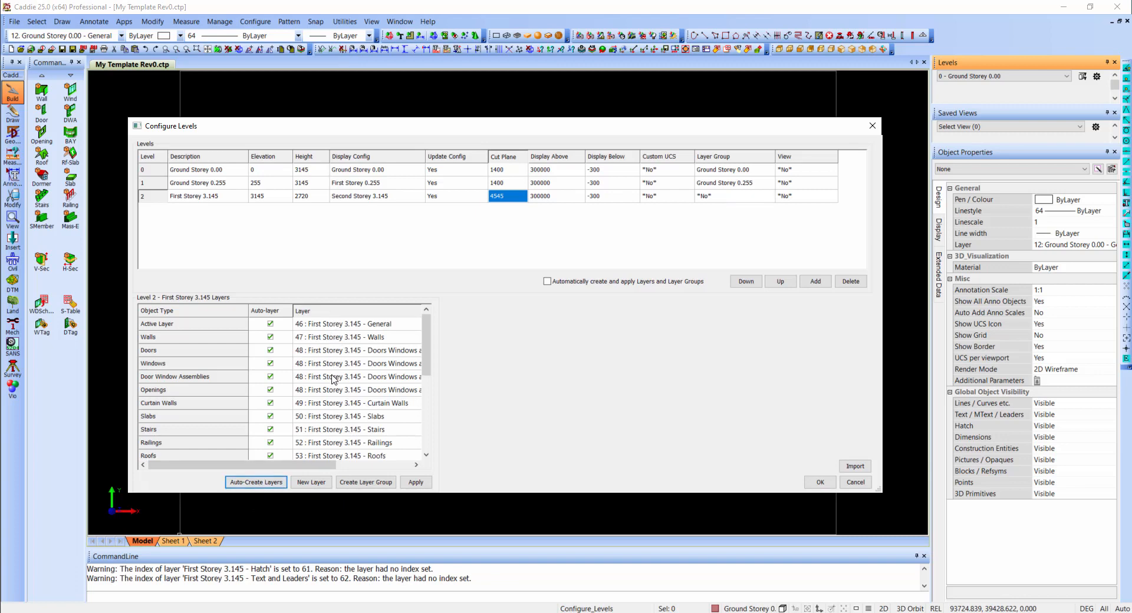
{"action": "left_click", "coordinate": [382, 484]}
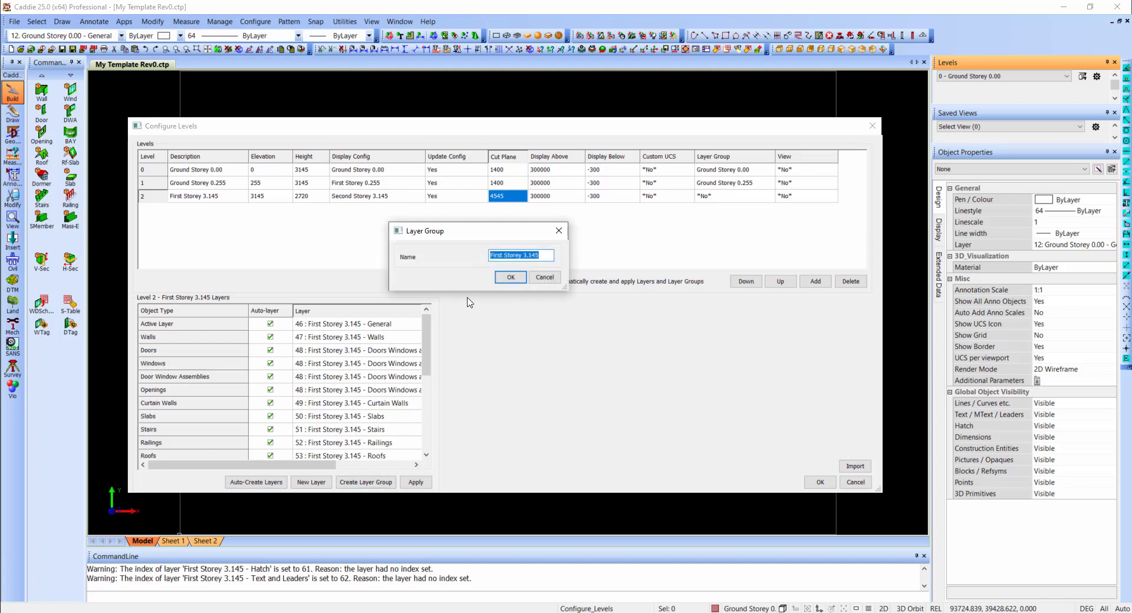
{"action": "left_click", "coordinate": [511, 278]}
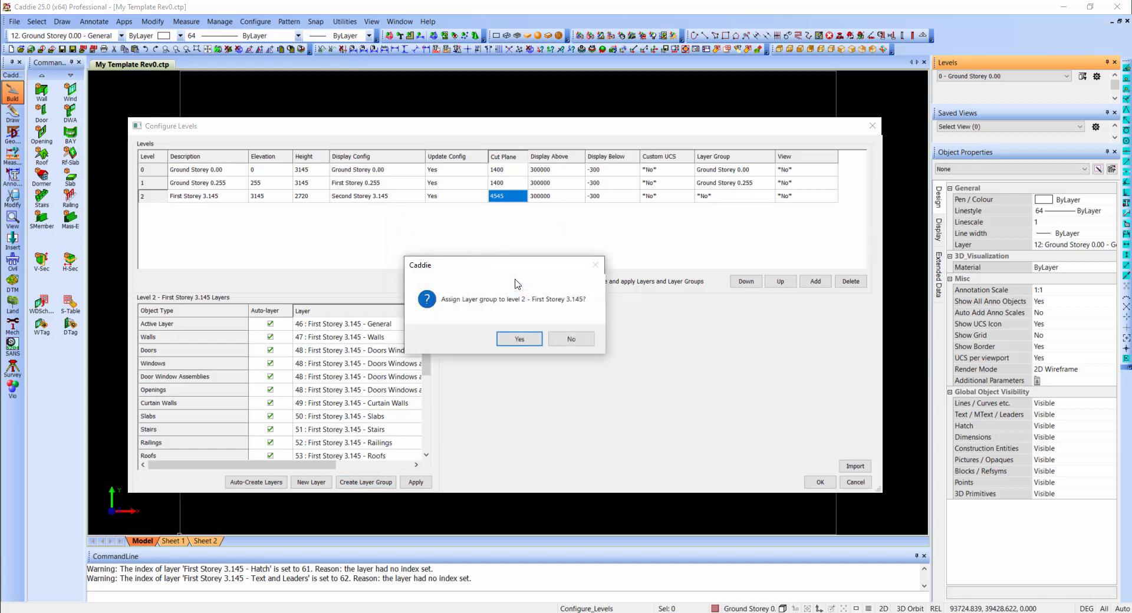
{"action": "left_click", "coordinate": [520, 340]}
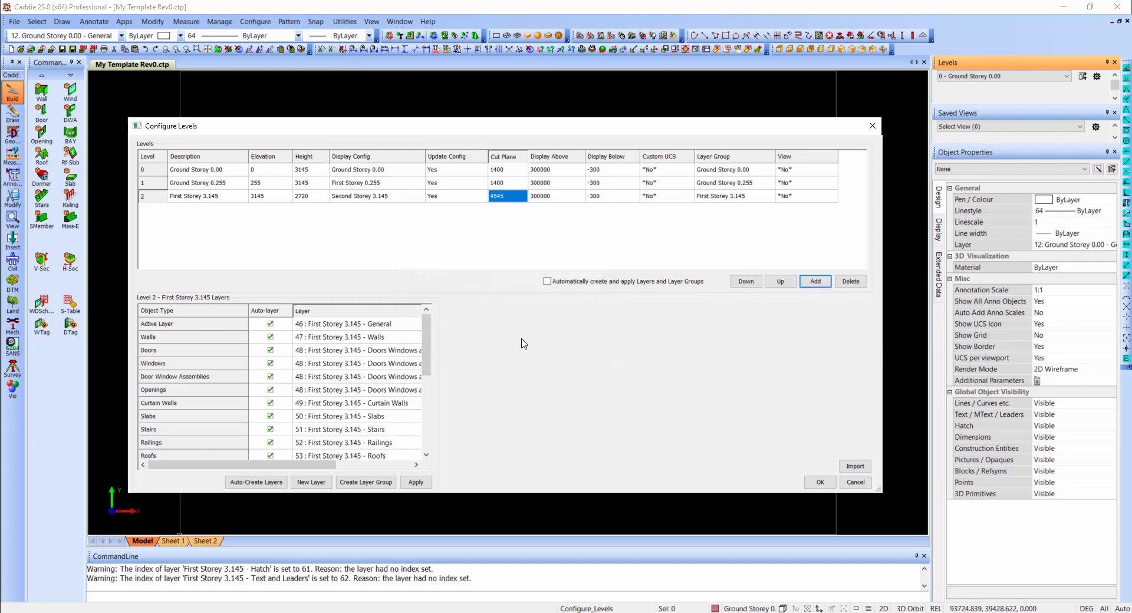
{"action": "left_click", "coordinate": [820, 482]}
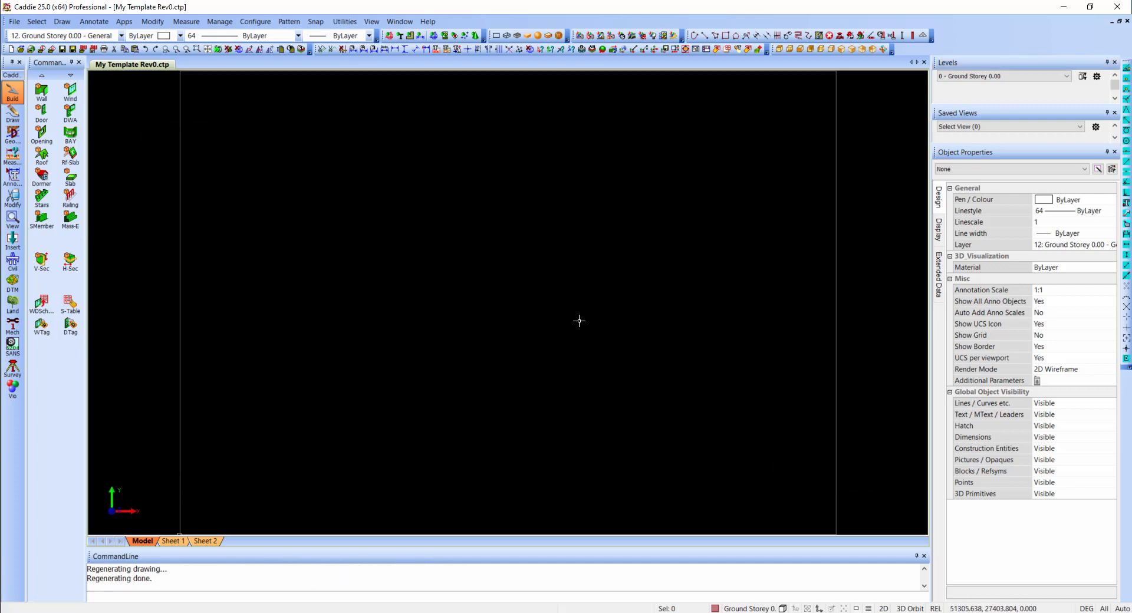
Switch the active level from Ground Storey 0.00 to Ground Storey 0.255.
{"action": "left_click", "coordinate": [1017, 78]}
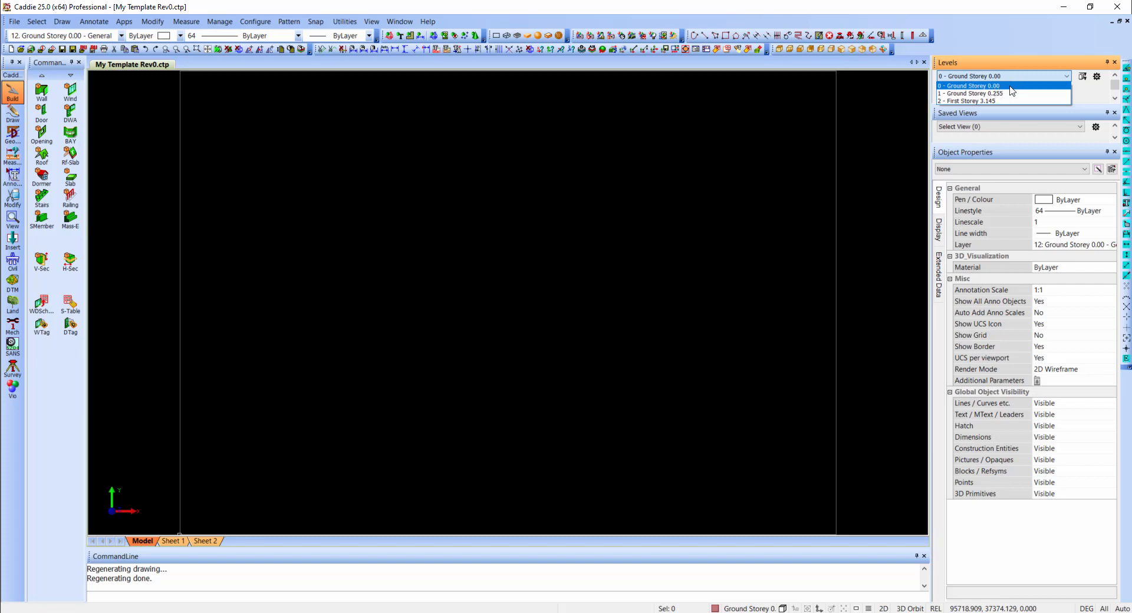
{"action": "left_click", "coordinate": [1010, 86]}
{"action": "left_click", "coordinate": [1011, 77]}
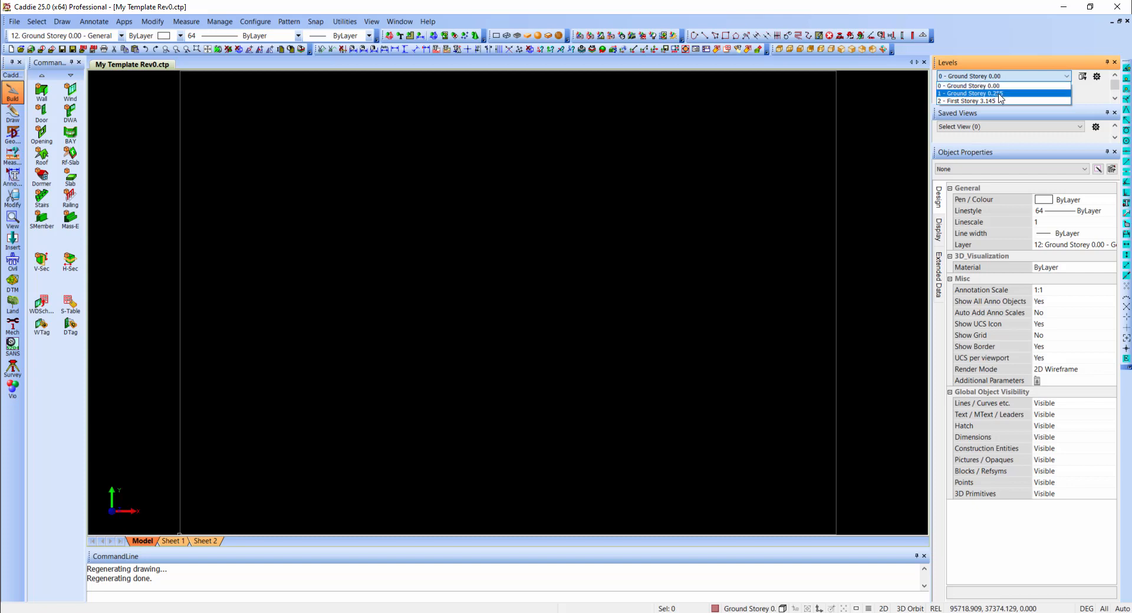
{"action": "left_click", "coordinate": [1000, 94]}
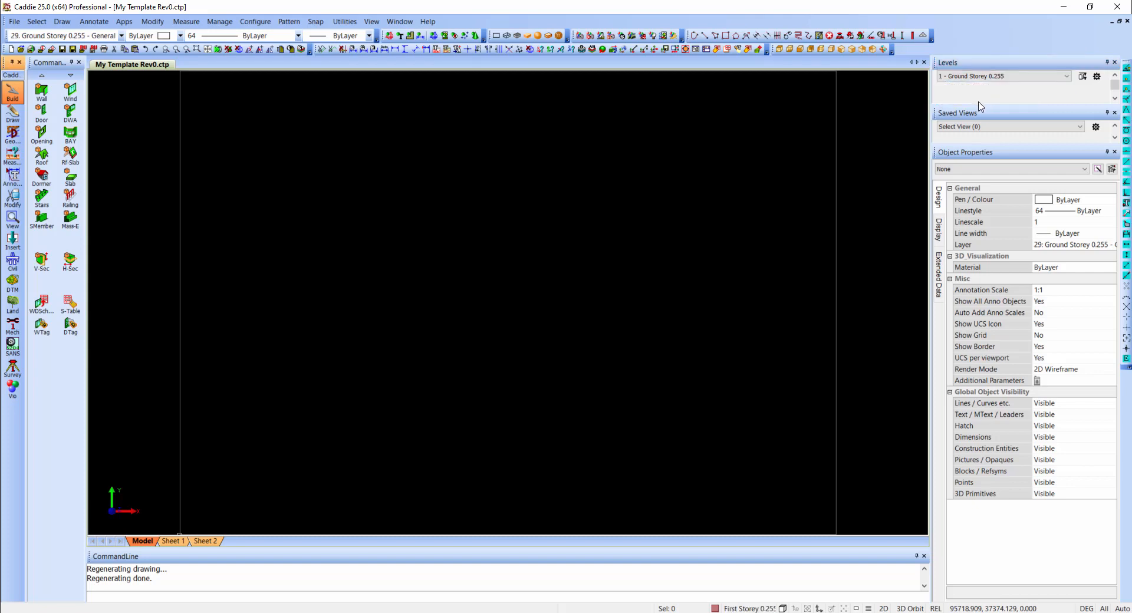